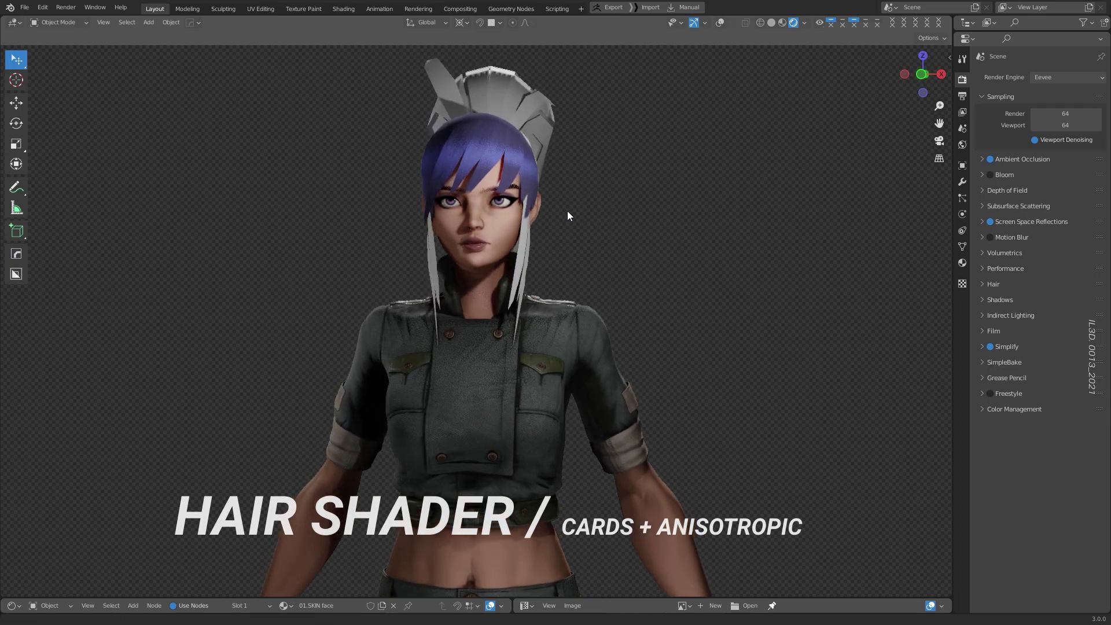
scroll(560, 297, "up", 5)
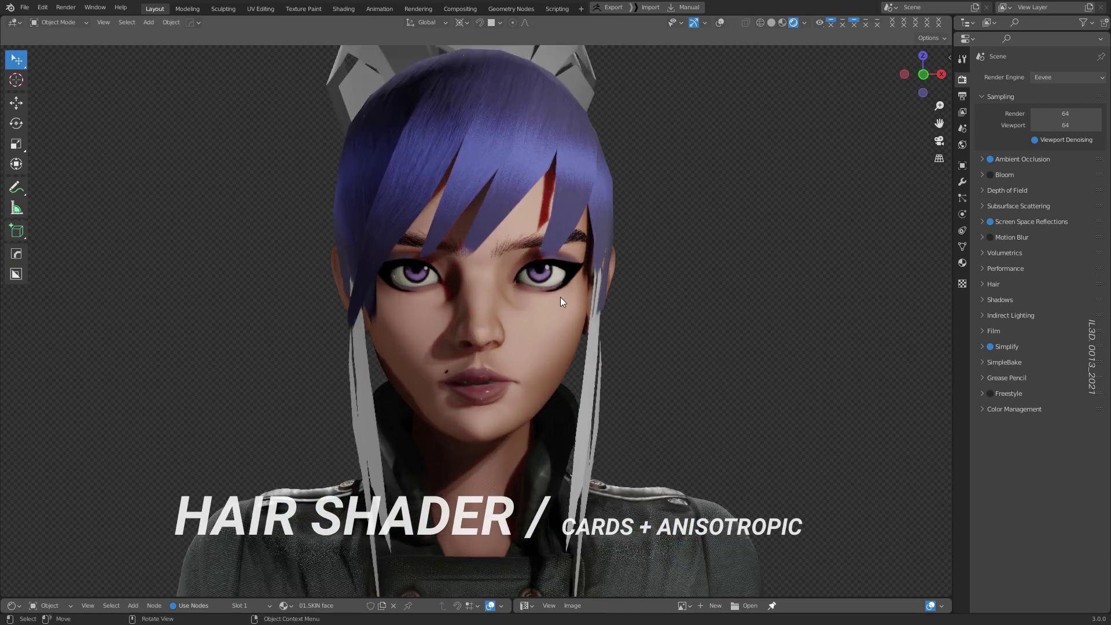
scroll(523, 293, "down", 2)
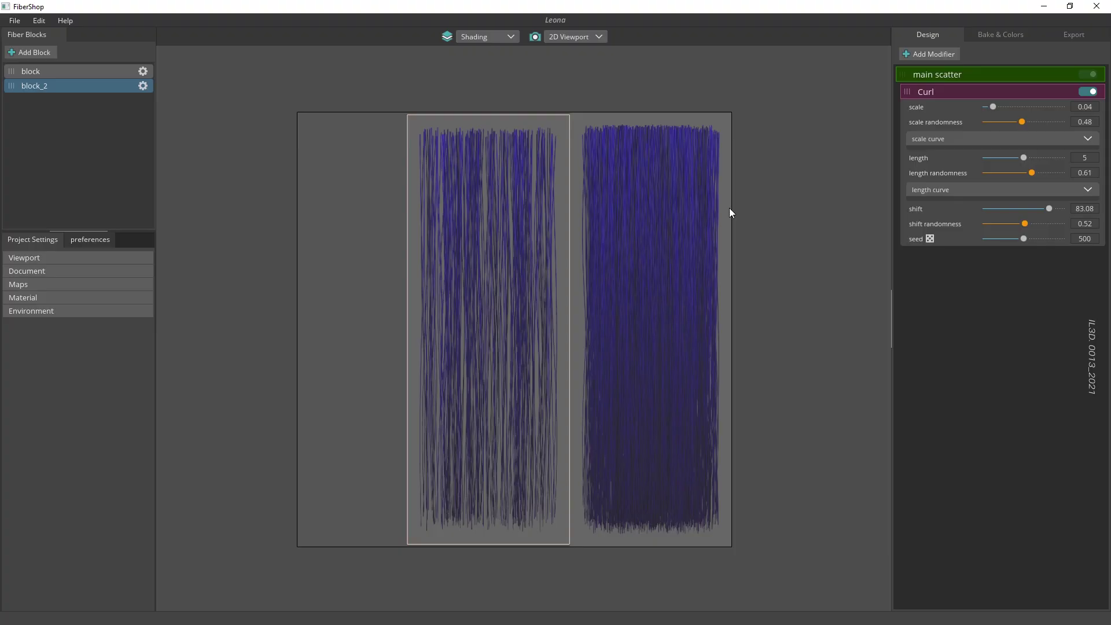
In FiberShop, add a third fiber block, place it in the texture's empty left area and set its scatter width to 1.01.
middle_click_drag(729, 212, 770, 209)
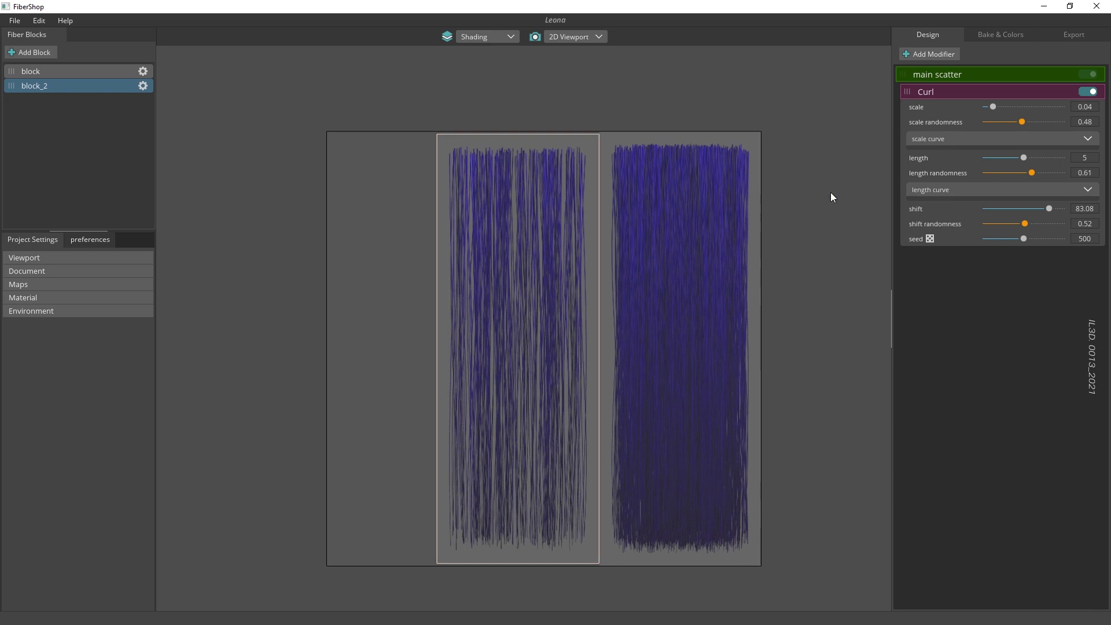
left_click(45, 56)
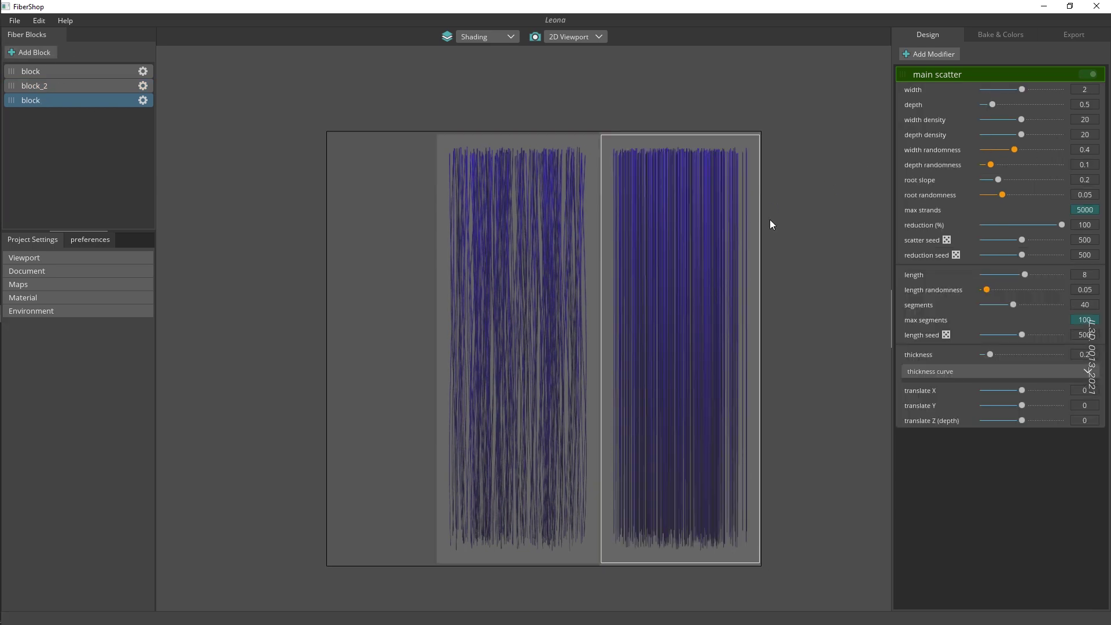
left_click_drag(683, 252, 436, 252)
left_click_drag(1020, 92, 991, 91)
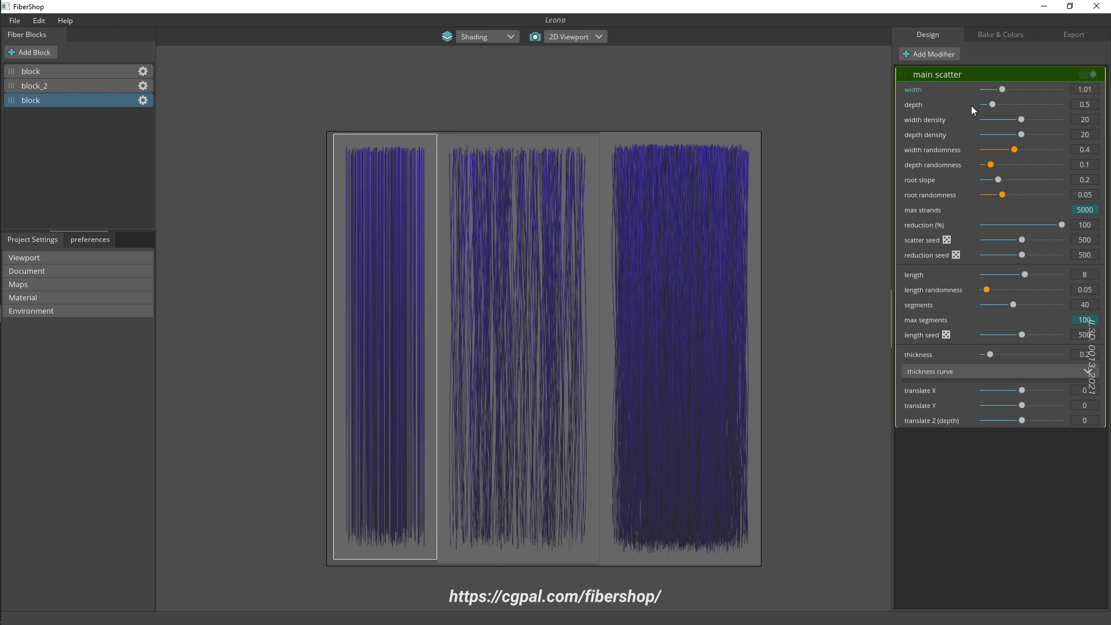
Add a Clump modifier to the new fiber block and set the clump scatter width to 0.01.
left_click(929, 54)
left_click(705, 322)
left_click_drag(1018, 123, 981, 125)
Add a Bend modifier to the clump, set its angle to 15.99 and lower its strength.
left_click(930, 53)
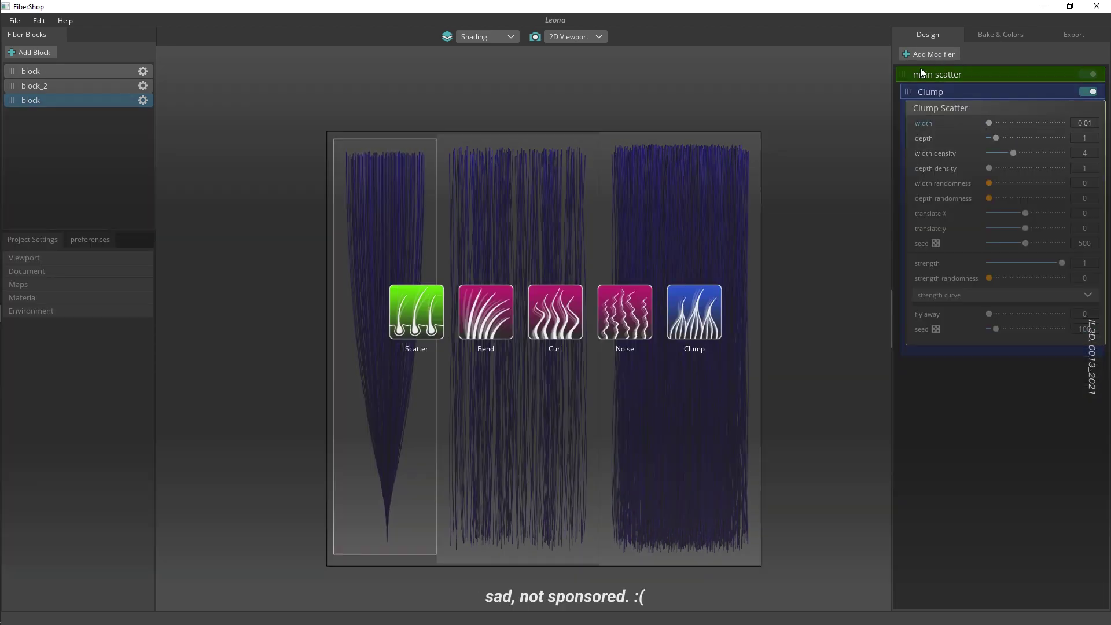
left_click(486, 313)
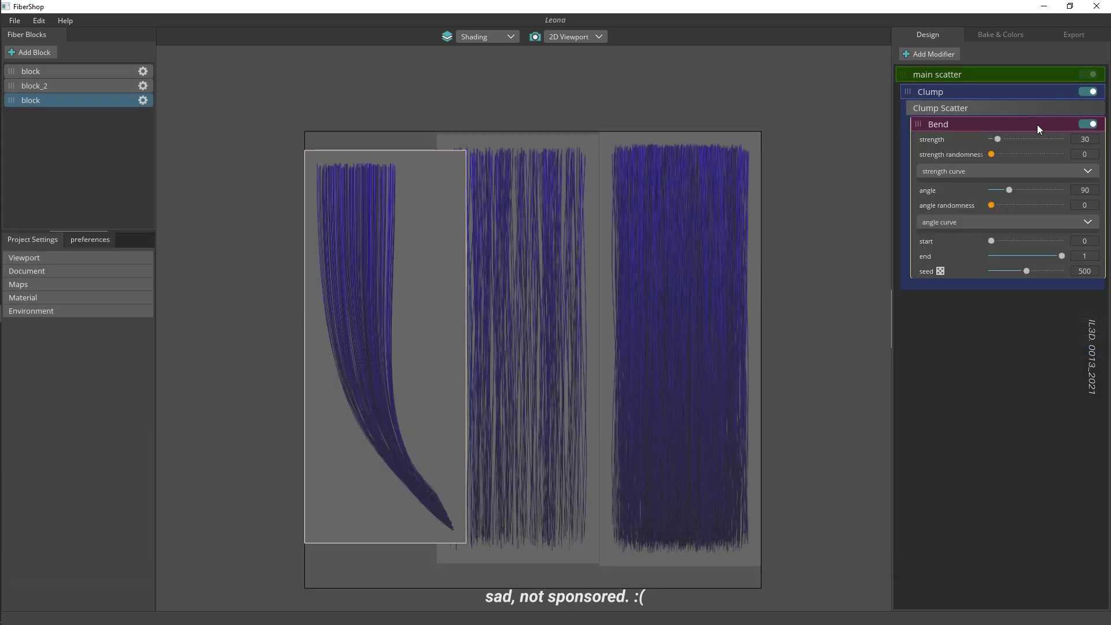
left_click_drag(1008, 188, 991, 190)
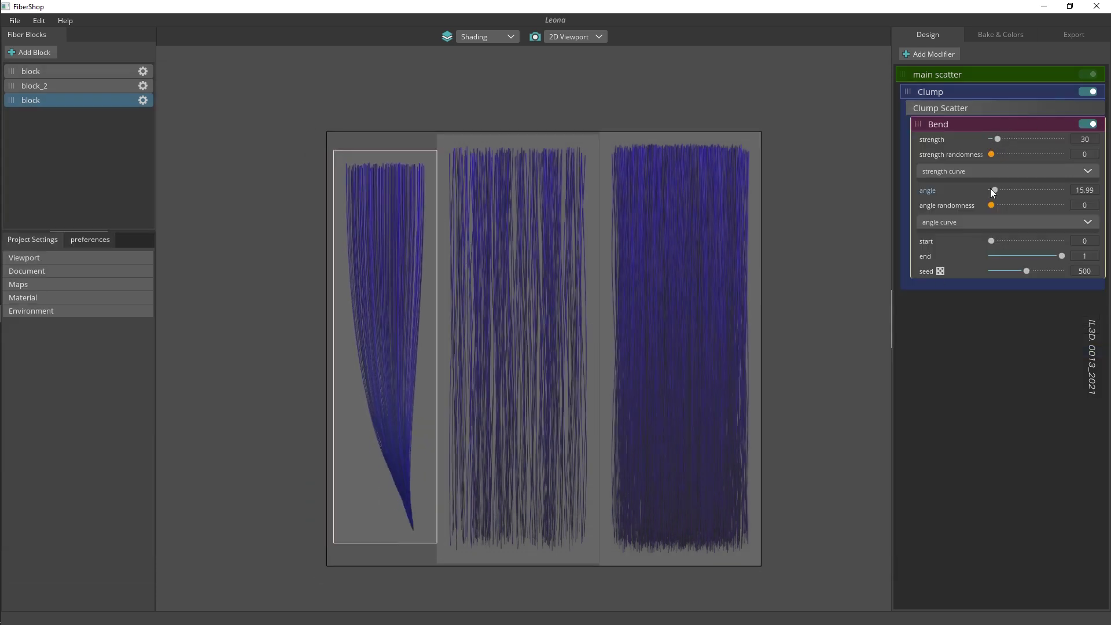
left_click_drag(1006, 139, 982, 141)
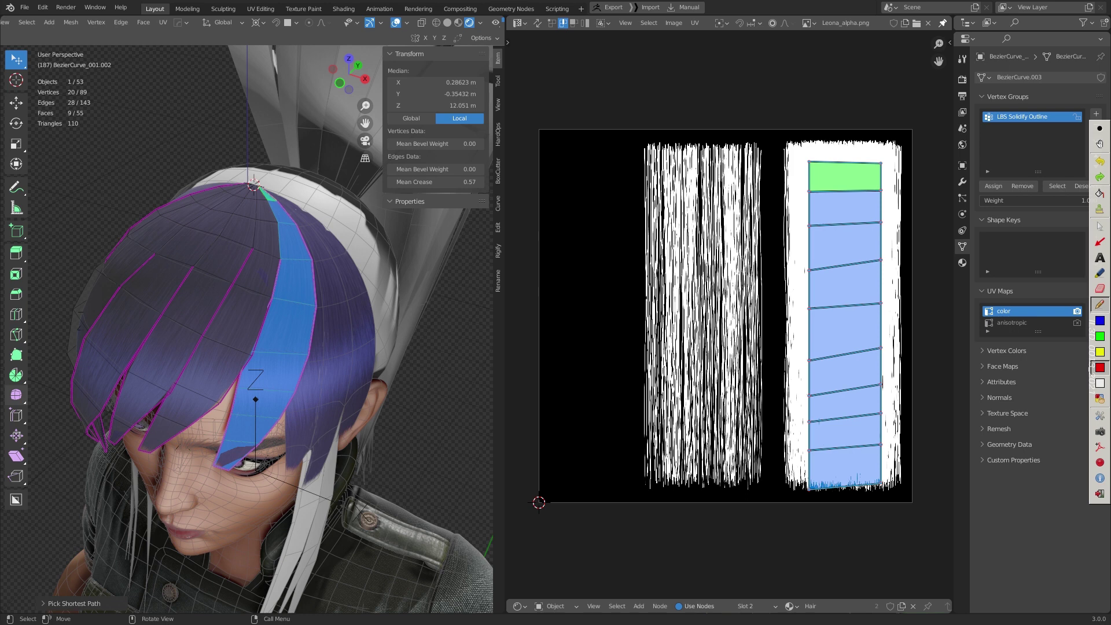
In Blender, examine the fringe strands' UV layouts in the color and anisotropic UV maps.
left_click(158, 442, "shift")
left_click(262, 195, "ctrl")
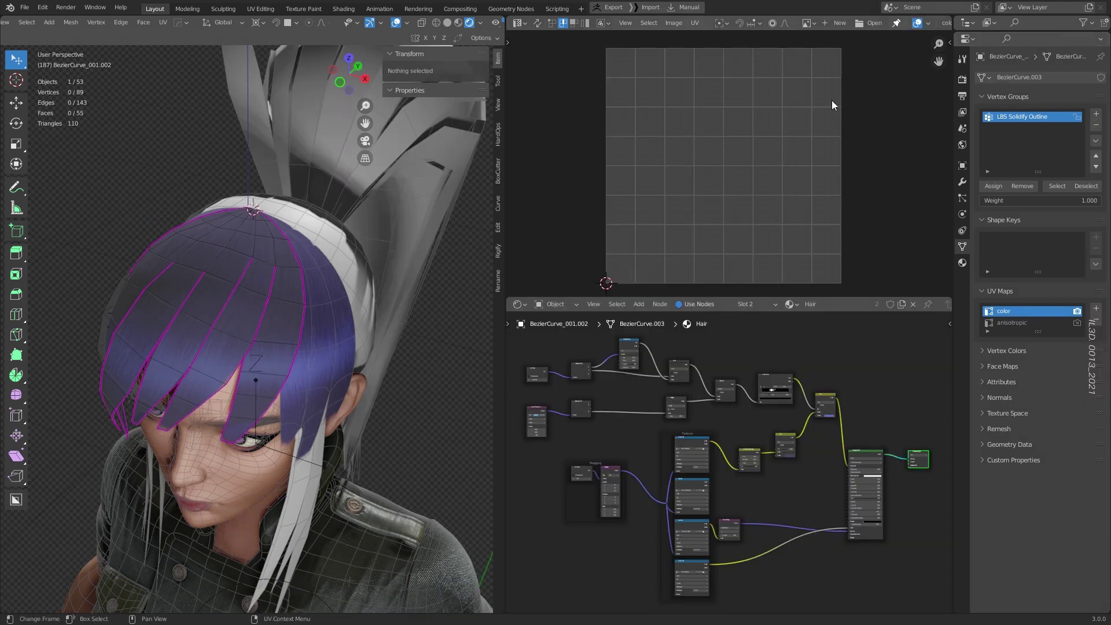
key("a")
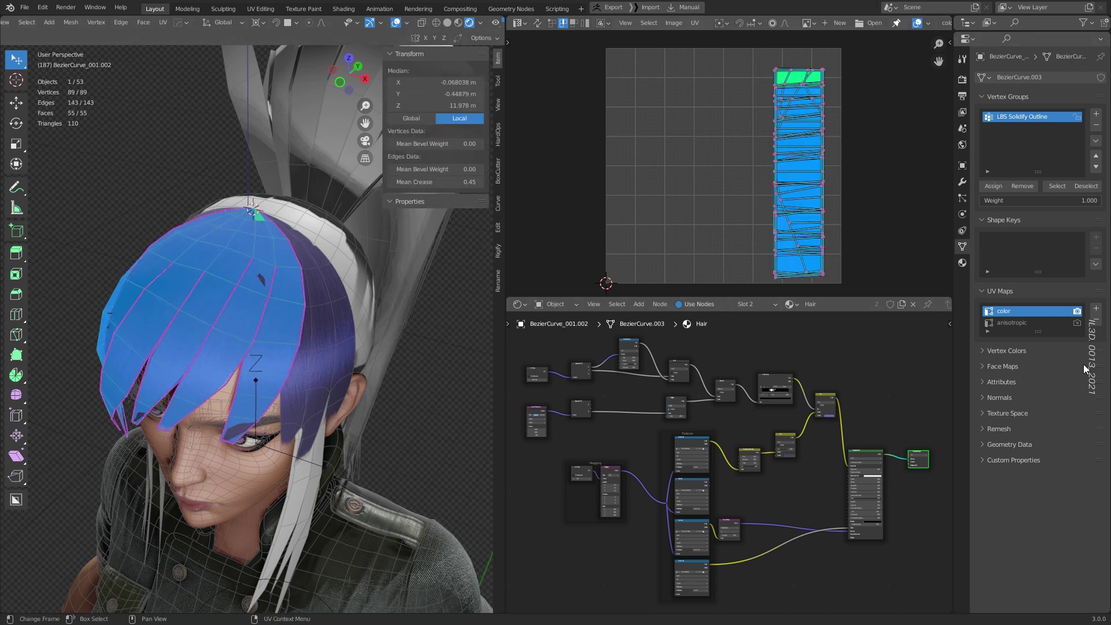
left_click(1010, 323)
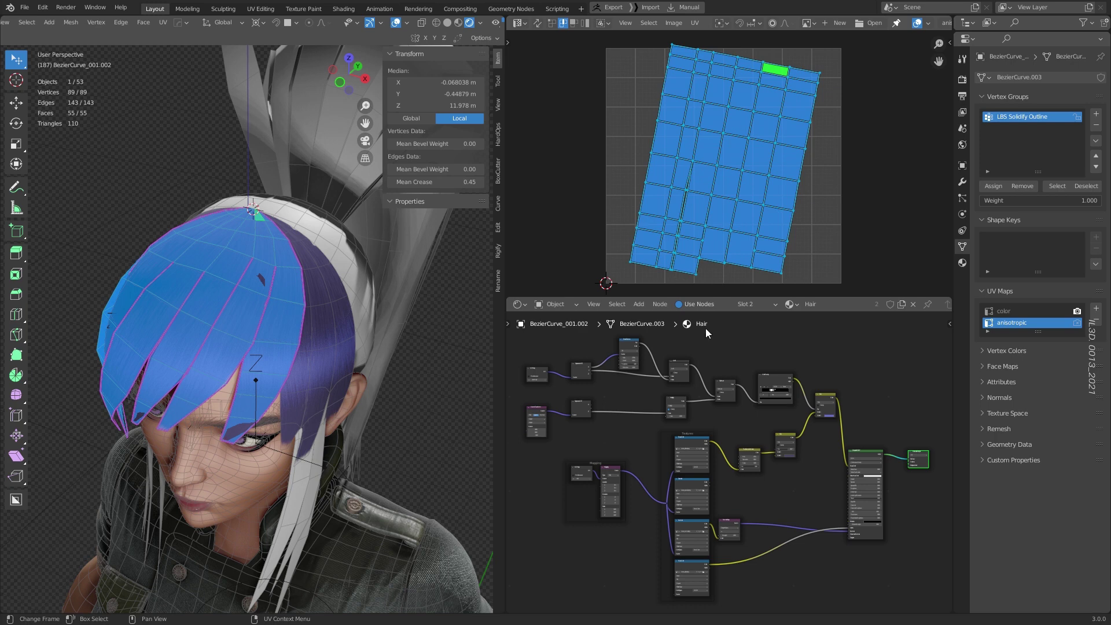
middle_click_drag(785, 369, 813, 378)
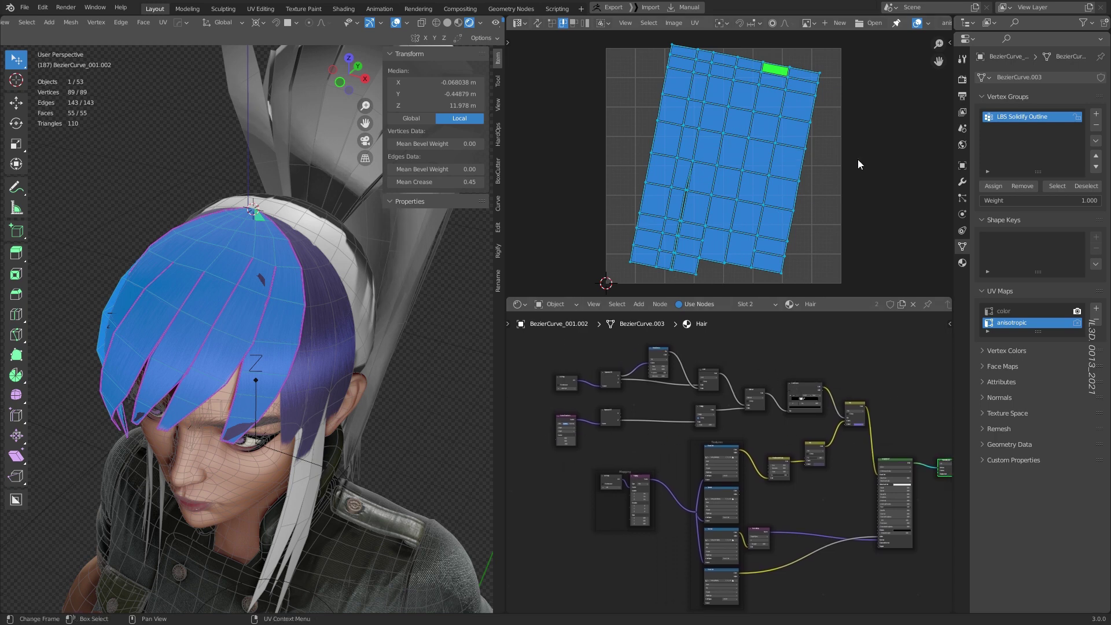
Hide the viewport overlays and rotate the fringe's layout in the anisotropic UV map.
left_click(396, 23)
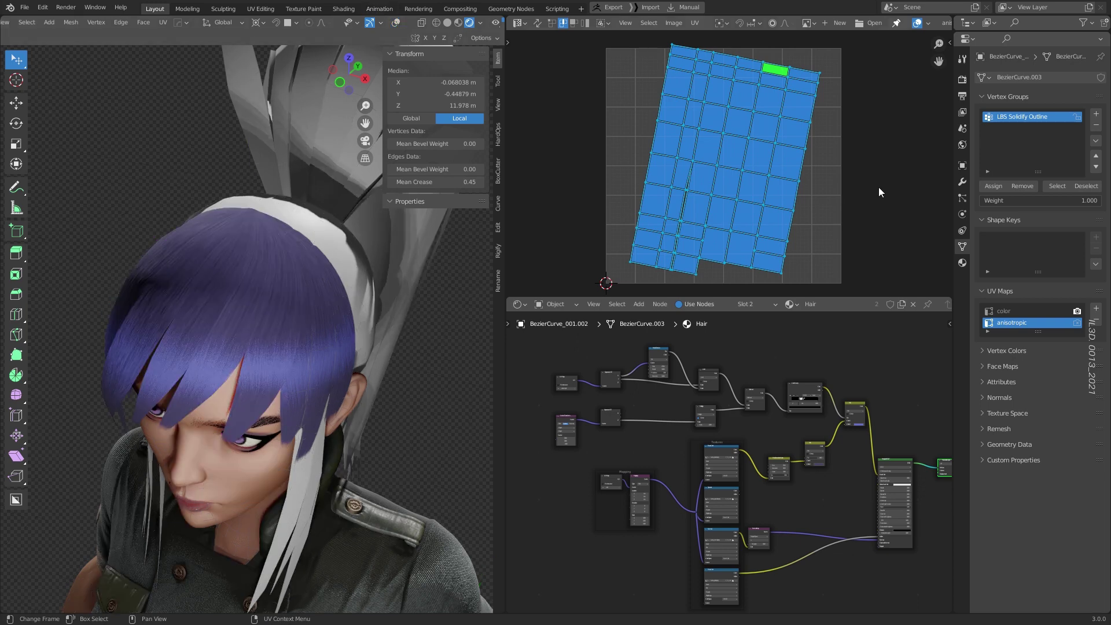
key("r")
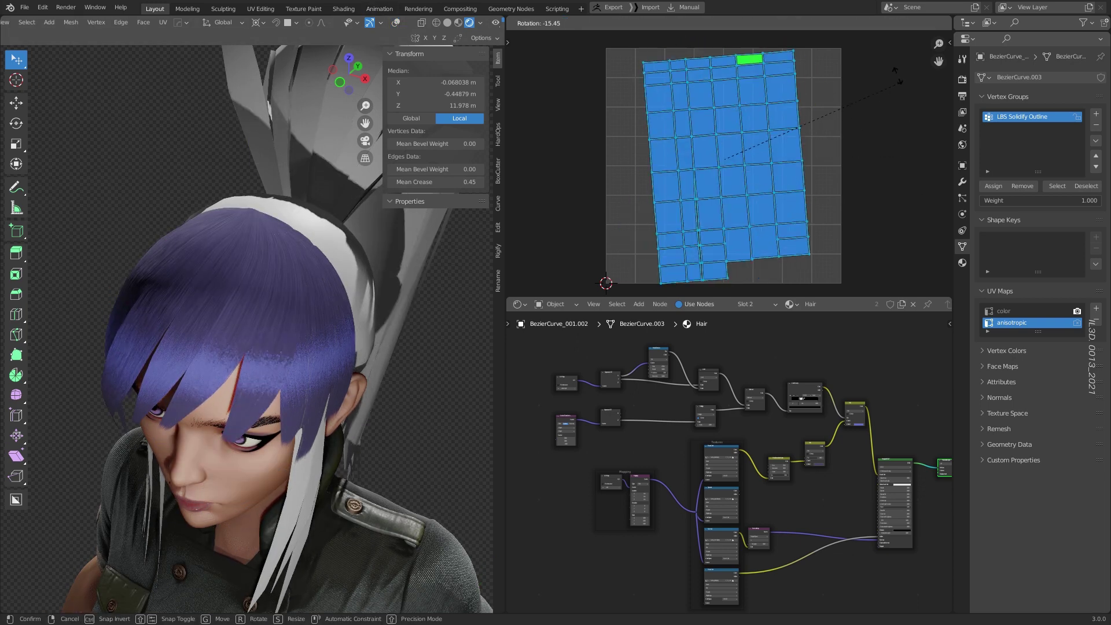
left_click(914, 162)
Try rotating the fringe's layout in the color UV map.
left_click(1024, 311)
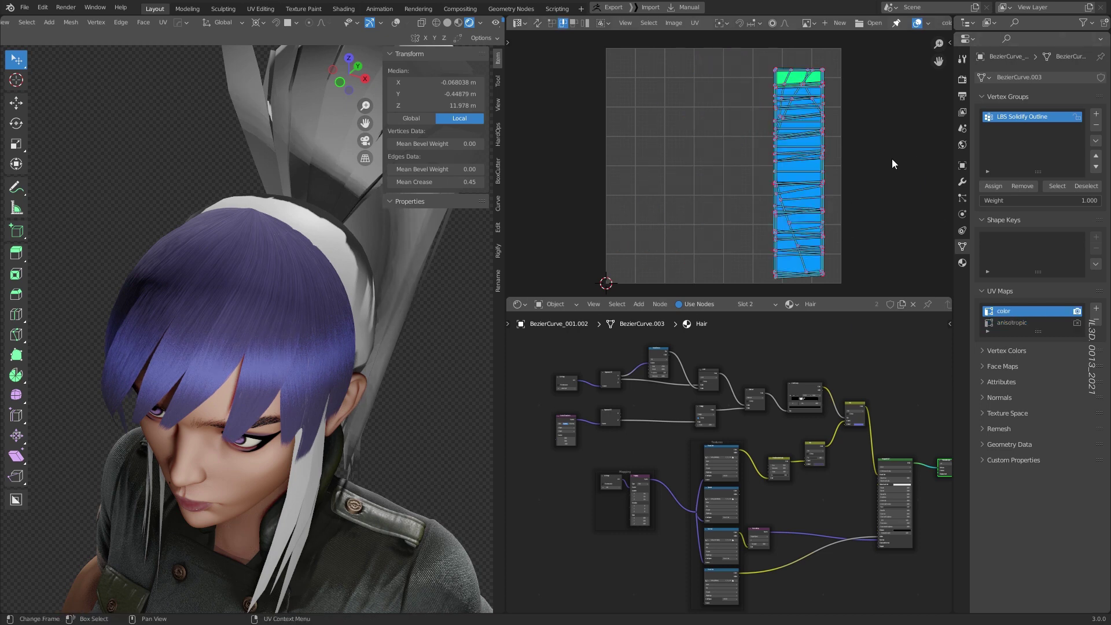
key("r")
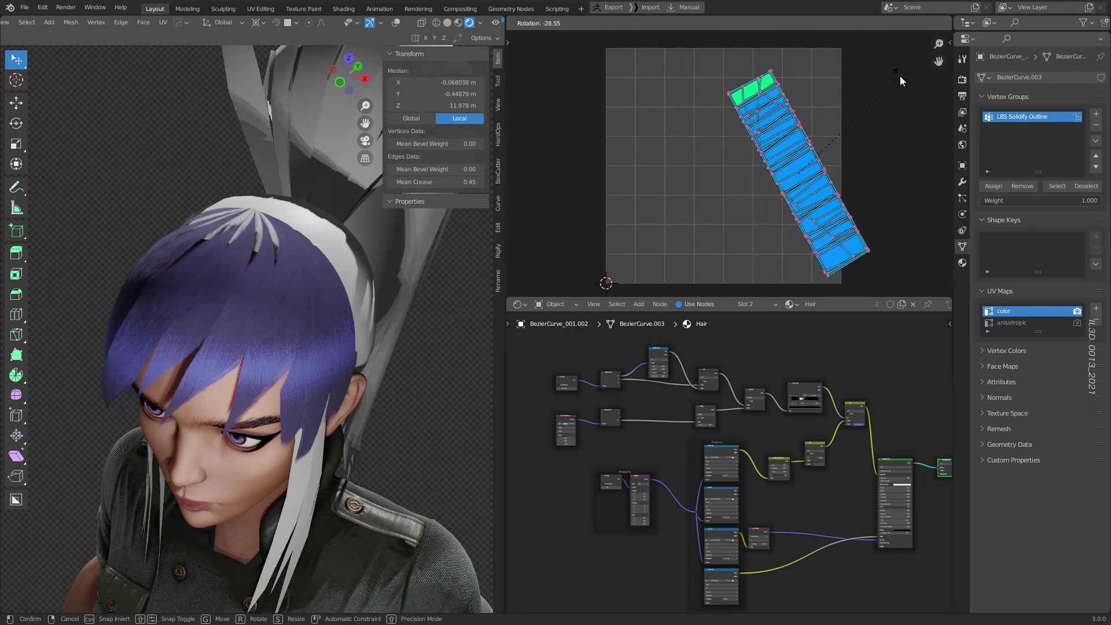
right_click(727, 83)
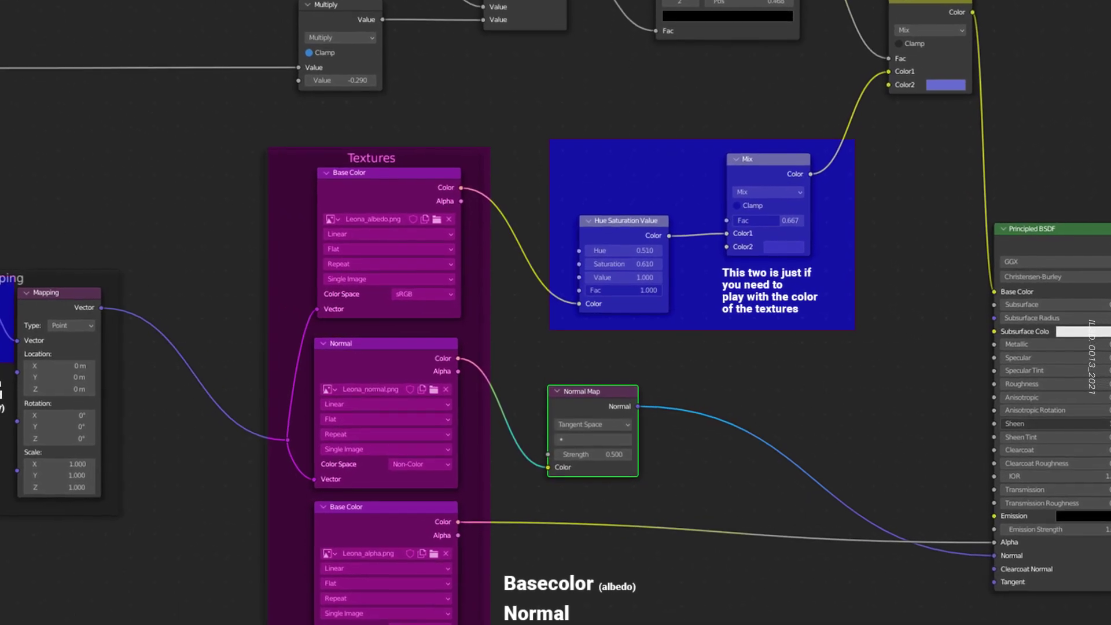
Select the grey side hair object and rename its UV map to Color.
left_click(259, 382)
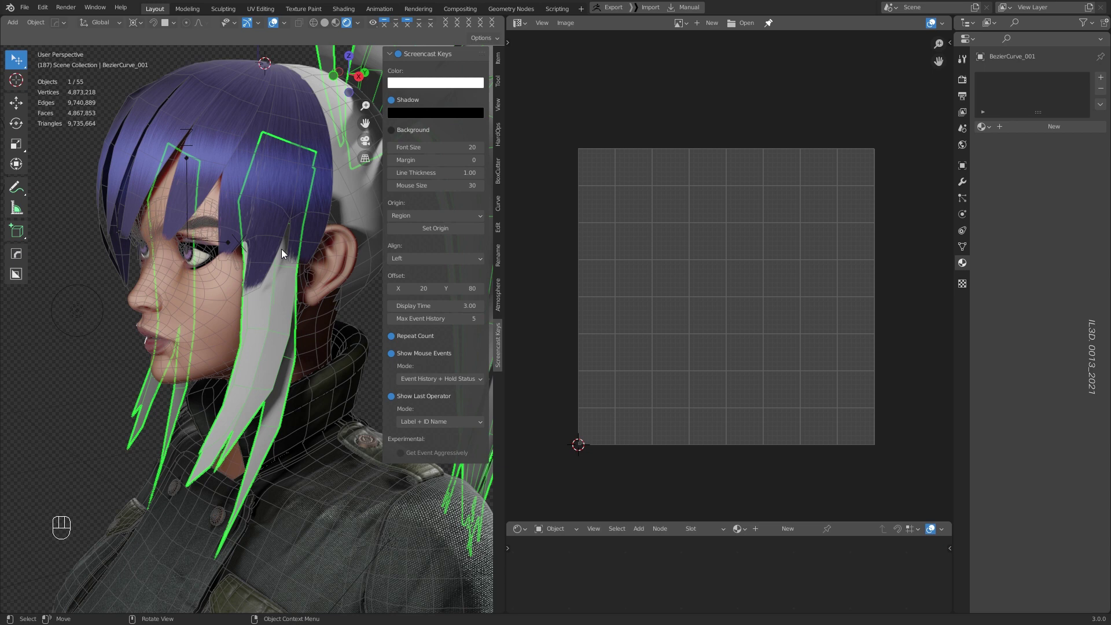
key("Tab")
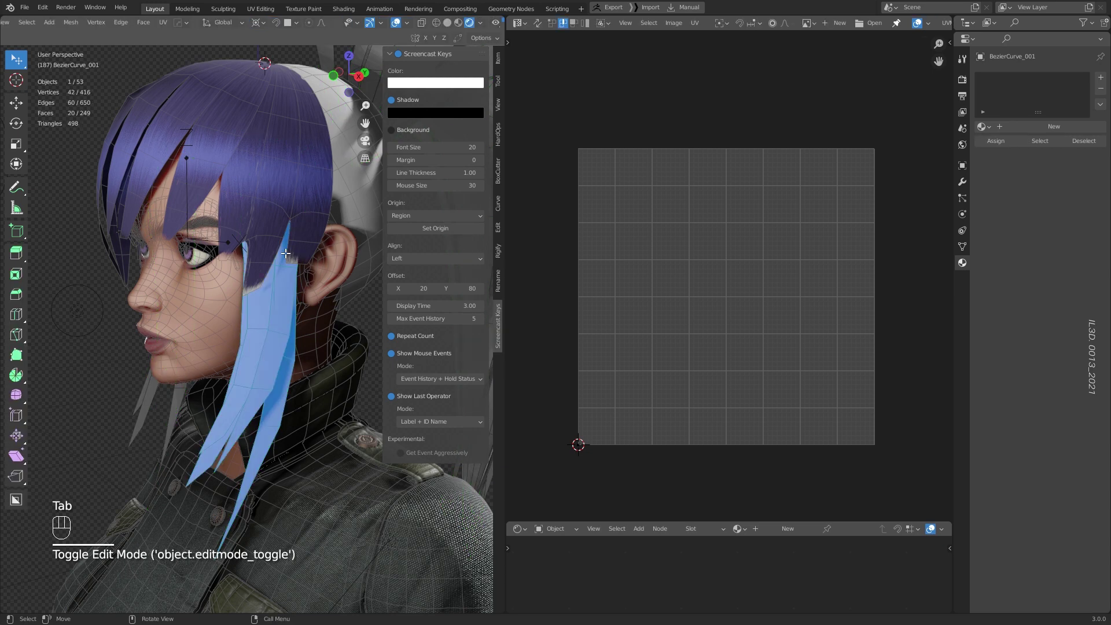
left_click(961, 246)
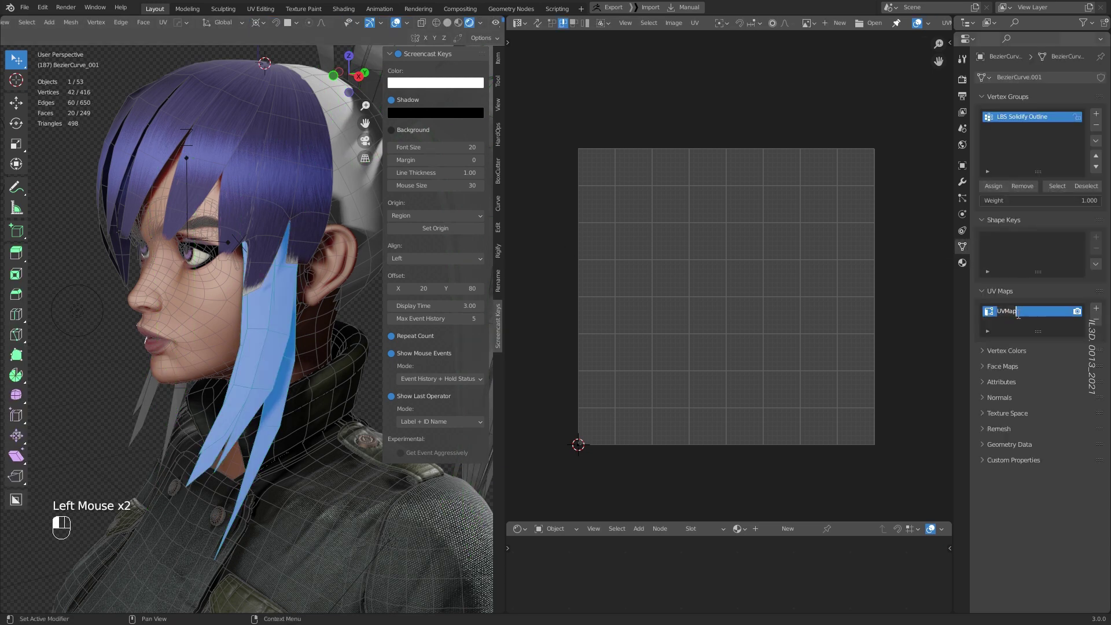
type("r")
key("Tab")
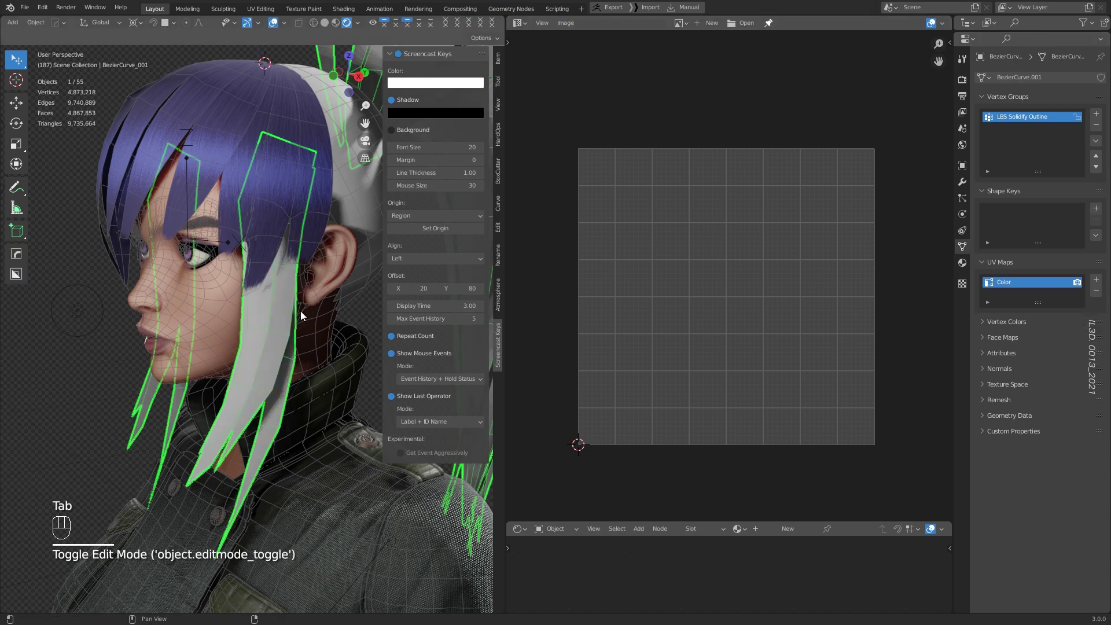
Check the fringe's hair setup for comparison and rename the side hair's UV map to color in lowercase.
left_click(288, 209)
left_click_drag(723, 522, 738, 327)
middle_click_drag(535, 489, 697, 480)
scroll(697, 480, "up", 4)
middle_click_drag(697, 480, 728, 433)
scroll(732, 450, "up", 1)
left_click(266, 308)
left_click(266, 308)
left_click(266, 308)
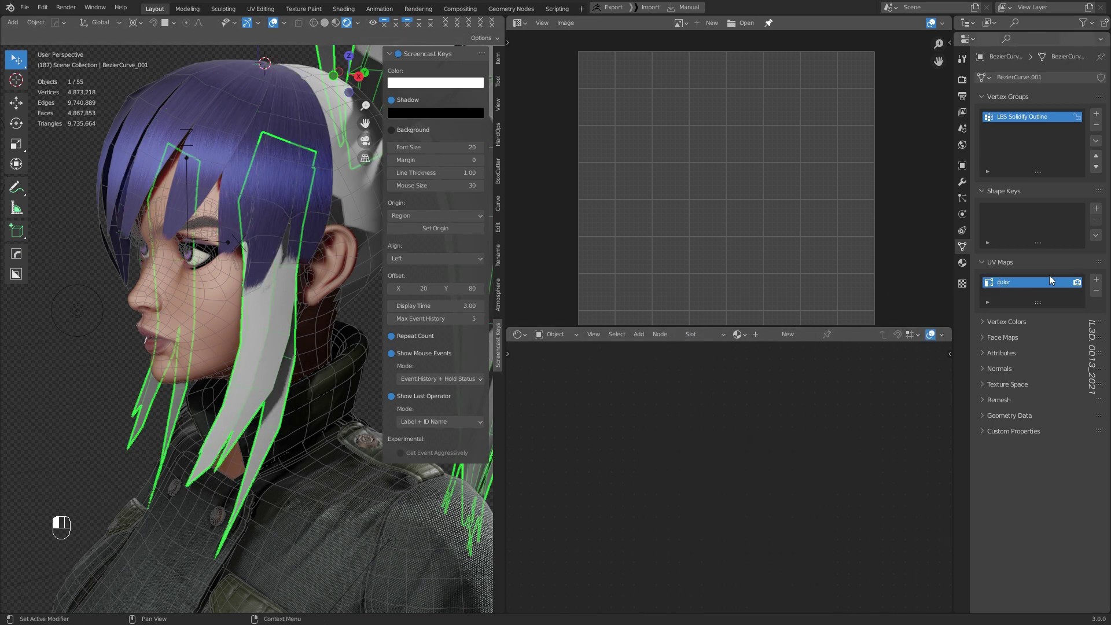
Enter edit mode on the side hair, enlarge the UV editor and select one linked strand card in face mode.
key("Tab")
key("a")
key("a")
left_click_drag(769, 326, 784, 510)
key("a")
key("a")
key("3")
key("l")
key("u")
key("Escape")
Hide the sidebar and reposition a tip vertex and a lower cross edge of the front side strand.
middle_click_drag(347, 353, 338, 353)
middle_click_drag(339, 353, 407, 298, "shift")
scroll(347, 231, "up", 2)
key("n")
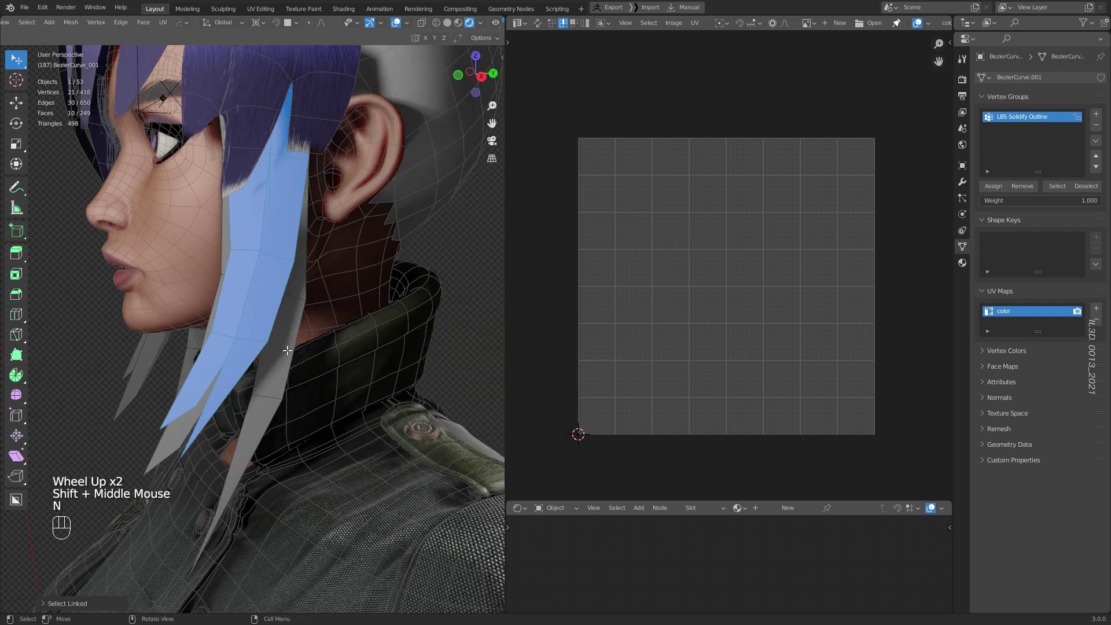
middle_click_drag(268, 362, 320, 339, "shift")
key("1")
left_click(255, 438)
key("g")
left_click(282, 409)
key("2")
left_click(253, 392)
key("g")
left_click(238, 407)
Change the transform pivot point and rotate, scale and move the front strand's lower cross edge.
key("a")
key("a")
left_click(234, 399)
key("r")
key("Escape")
left_click(258, 23)
left_click(272, 62)
key("r")
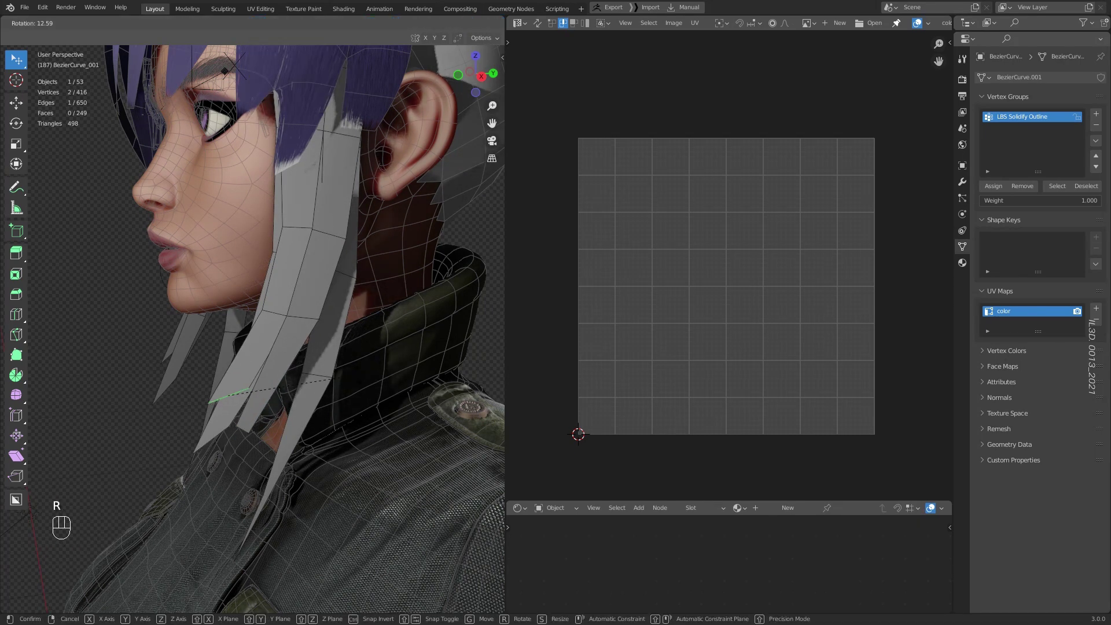
left_click(323, 416)
key("s")
left_click(294, 410)
key("g")
left_click(295, 413)
Rotate and scale the edge at the front strand's tip.
key("a")
key("a")
left_click(212, 438, "alt")
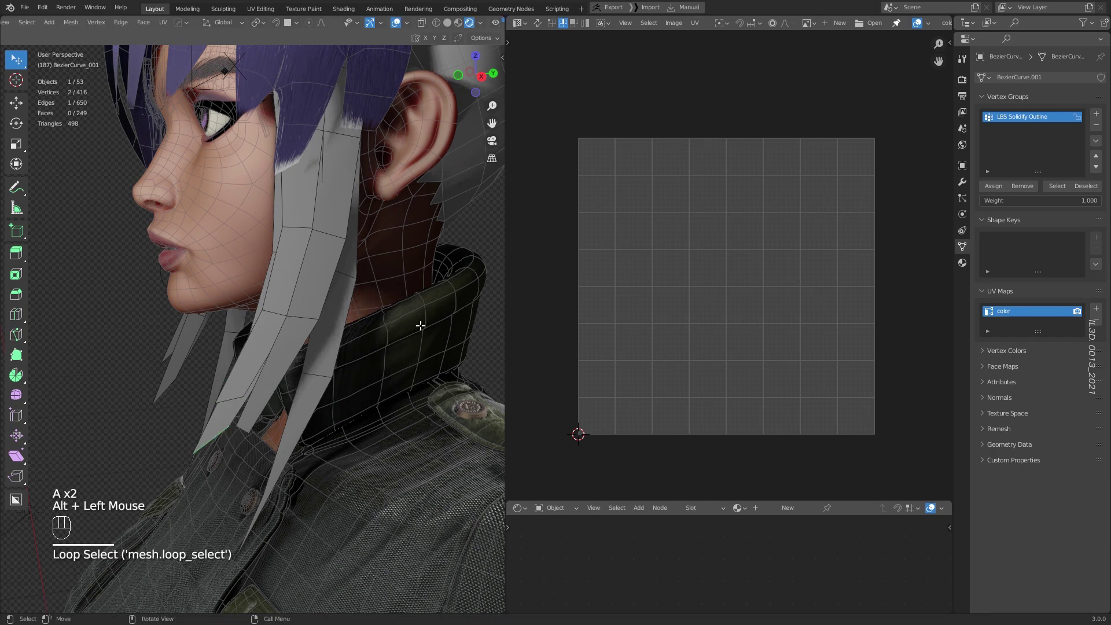
key("r")
left_click(319, 406)
key("s")
left_click(314, 400)
Pull the rear side strand's tip vertex upward and adjust another vertex near the strand's split.
key("a")
key("a")
key("1")
left_click(249, 548)
key("g")
left_click(294, 480)
middle_click_drag(295, 472, 243, 490)
key("g")
left_click(238, 494)
left_click(277, 405)
key("g")
left_click(274, 418)
Separate the linked side strand cards into their own object and isolate it in local view.
middle_click_drag(275, 418, 399, 425)
key("l")
key("l")
key("l")
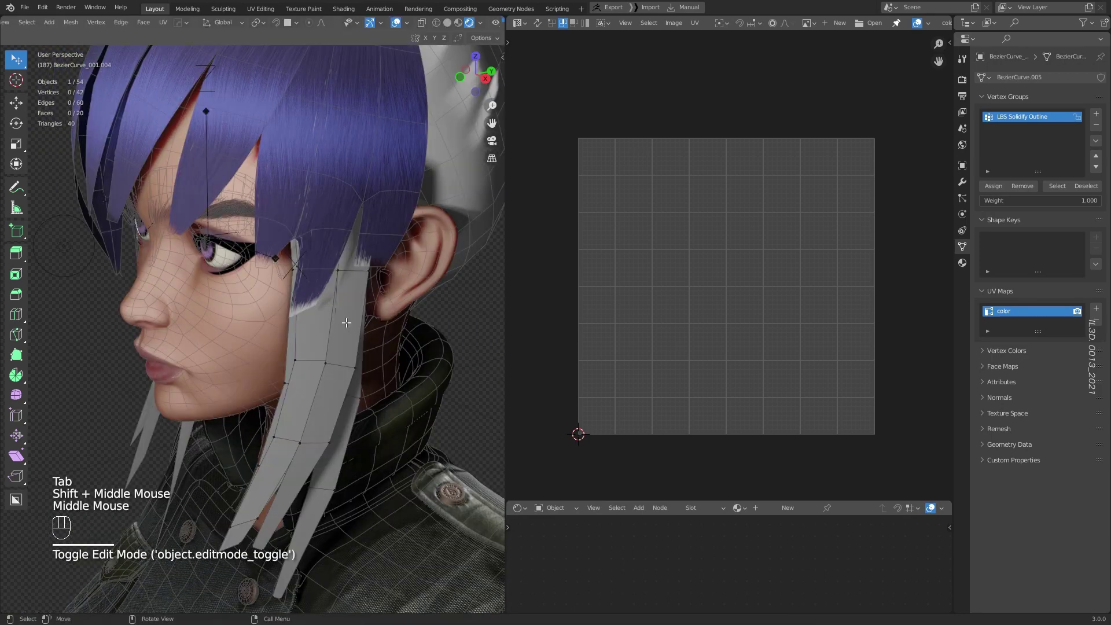
key("KP_Divide")
key("a")
key("a")
middle_click_drag(222, 225, 315, 271)
scroll(272, 225, "up", 2)
key("2")
key("a")
key("a")
left_click(348, 130, "alt")
scroll(346, 139, "down", 1)
left_click(292, 208, "alt+shift")
middle_click_drag(324, 324, 338, 243, "shift")
middle_click_drag(339, 313, 434, 426)
left_click(305, 404, "alt+shift")
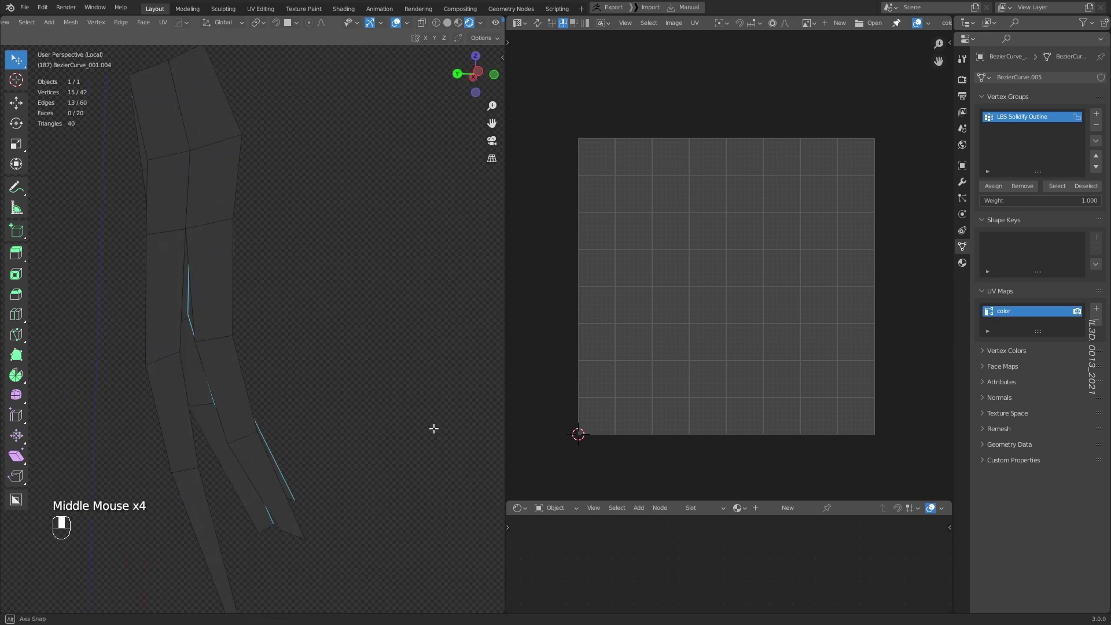
key("a")
key("a")
Mark a seam along the central lengthwise edge loop of one strand card.
key("l")
middle_click_drag(240, 436, 272, 405)
middle_click_drag(272, 405, 289, 393)
middle_click_drag(289, 393, 301, 347, "shift")
middle_click_drag(300, 347, 342, 290, "shift")
key("a")
key("a")
key("2")
left_click(356, 215, "alt")
key("ctrl+e")
left_click(318, 427)
middle_click_drag(409, 236, 405, 253)
key("ctrl+z")
key("ctrl+e")
left_click(312, 221)
Mark a seam along the central edge loop of the other strand card.
key("a")
key("a")
middle_click_drag(346, 105, 360, 240)
left_click(348, 109, "alt")
key("ctrl+e")
left_click(283, 227)
Unwrap all faces of the strand cards and display Leona_alpha.png in the UV editor.
key("a")
key("u")
left_click(360, 241)
middle_click_drag(722, 282, 692, 273)
left_click(805, 22)
scroll(863, 119, "down", 6)
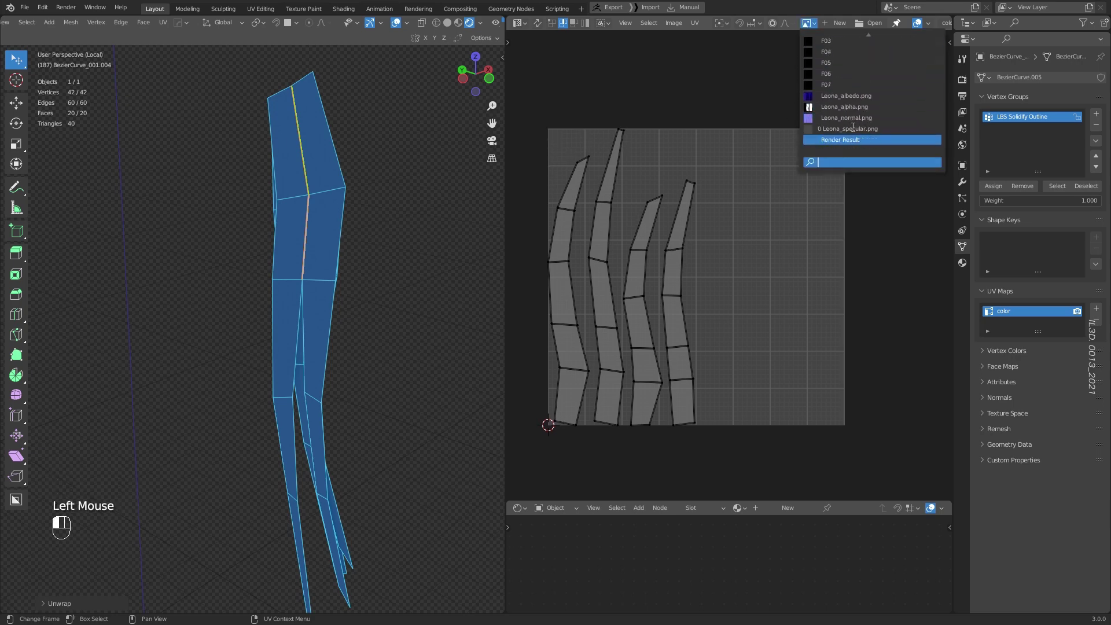
left_click(855, 110)
Move all the unwrapped strand UV islands outside the texture, to the left of the image.
scroll(756, 217, "down", 4)
middle_click_drag(756, 218, 766, 240)
scroll(767, 240, "down", 1)
key("a")
key("g")
left_click(678, 253)
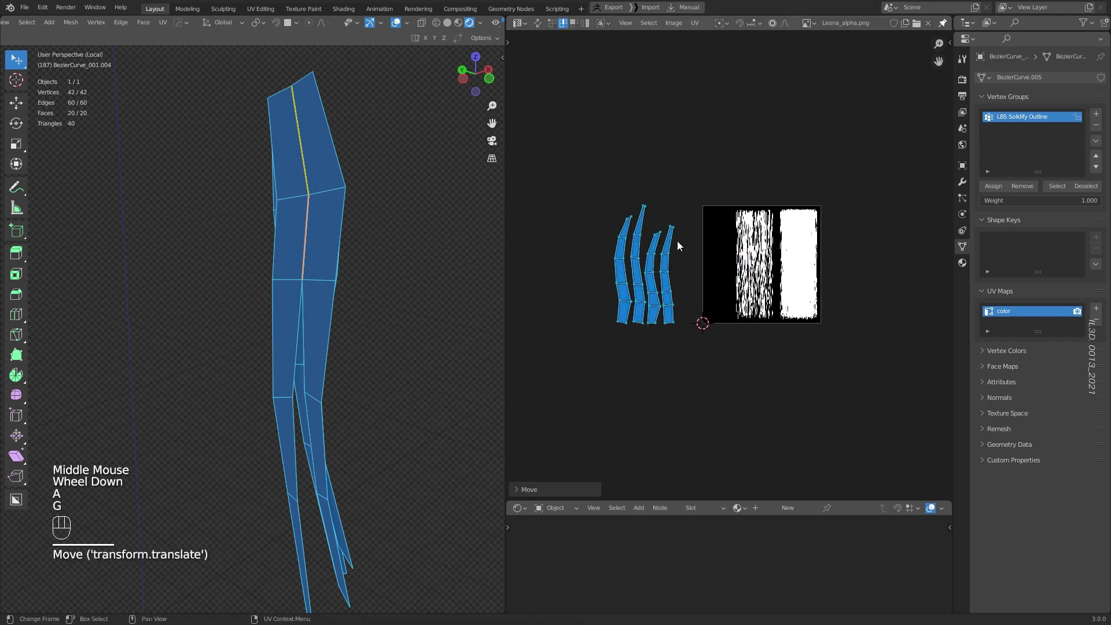
Straighten both long edge loops of the UV island nearest the texture by scaling each to 0 along X.
scroll(678, 253, "up", 1)
middle_click_drag(678, 254, 737, 256)
key("a")
key("a")
scroll(723, 252, "up", 1)
key("2")
left_click(731, 211, "alt")
key("s")
key("x")
key("0")
key("Return")
key("a")
key("a")
left_click(717, 221, "alt")
key("s")
key("x")
key("0")
key("Return")
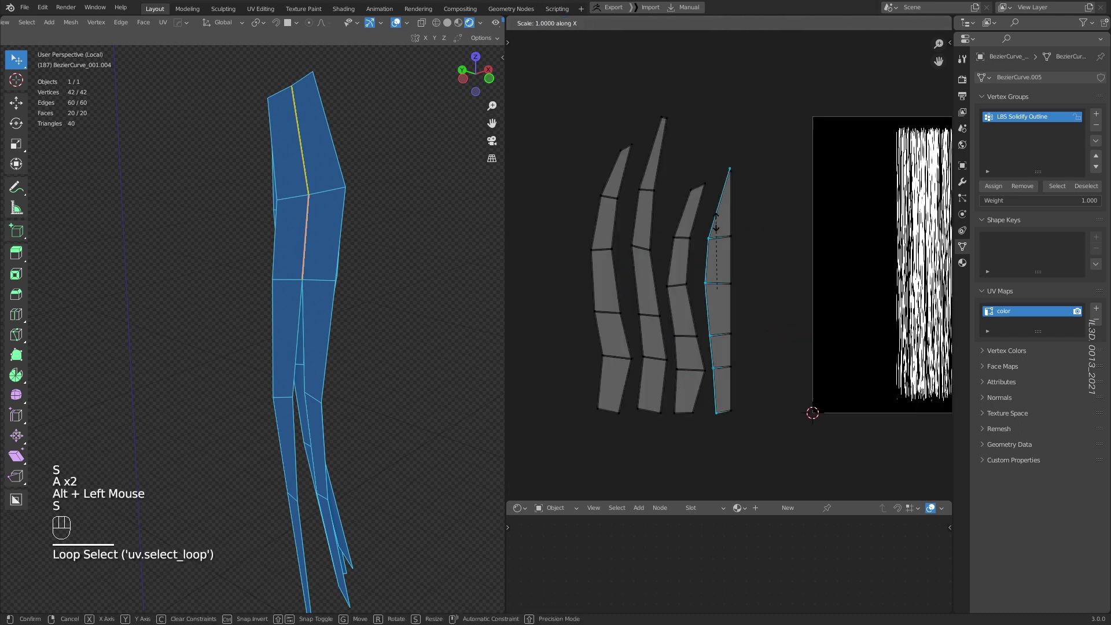
Straighten both long edge loops of the third UV island from the left by scaling each to 0 along X.
key("a")
key("a")
left_click(699, 204, "alt")
key("s")
key("x")
key("0")
key("Return")
key("a")
key("a")
left_click(677, 220, "alt")
key("s")
key("x")
key("0")
key("Return")
Straighten both long edge loops of the second UV island from the left by scaling each to 0 along X.
key("a")
key("a")
left_click(654, 217, "alt")
key("a")
key("a")
key("a")
left_click(633, 214, "alt")
key("s")
key("x")
key("0")
key("Return")
key("ctrl+z")
key("s")
key("x")
key("0")
key("Return")
Straighten both long edge loops of the leftmost UV island by scaling each to 0 along X.
key("a")
key("a")
left_click(618, 234, "alt")
key("s")
key("x")
key("0")
key("Return")
key("a")
key("a")
left_click(598, 234, "alt")
key("s")
key("x")
key("0")
key("Return")
Deselect the UVs, return to Object Mode and exit local view to show the whole character.
middle_click_drag(788, 261, 635, 292)
key("a")
key("a")
scroll(680, 266, "down", 2)
key("a")
key("a")
middle_click_drag(358, 237, 365, 240)
key("Tab")
key("KP_Divide")
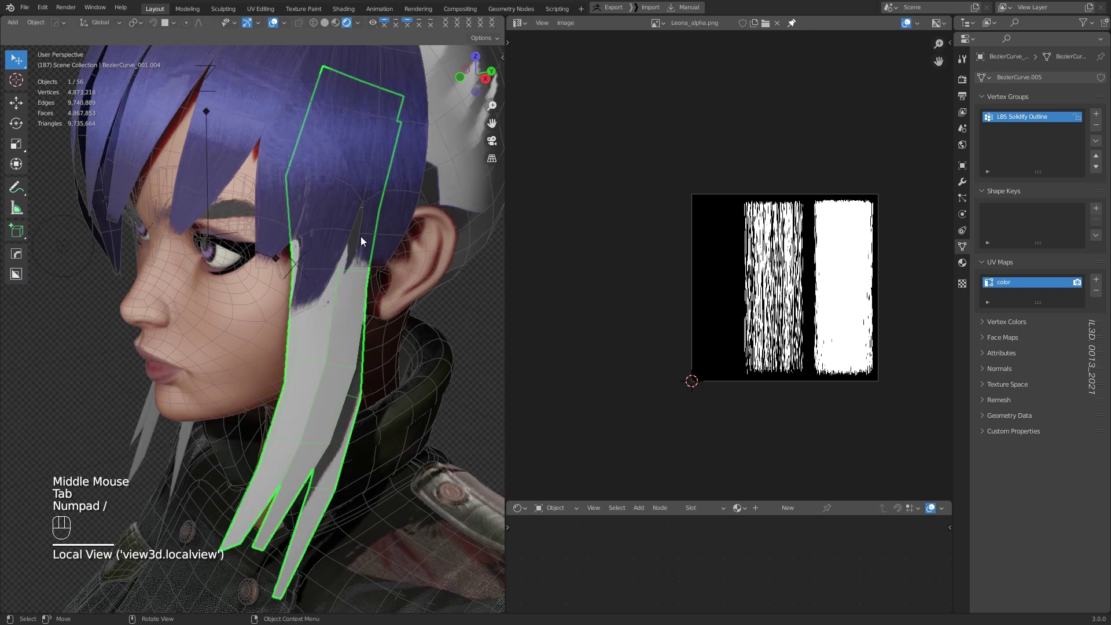
scroll(324, 297, "down", 2)
middle_click_drag(324, 298, 336, 292)
middle_click_drag(335, 292, 347, 290)
scroll(347, 289, "up", 1)
middle_click_drag(710, 283, 729, 283)
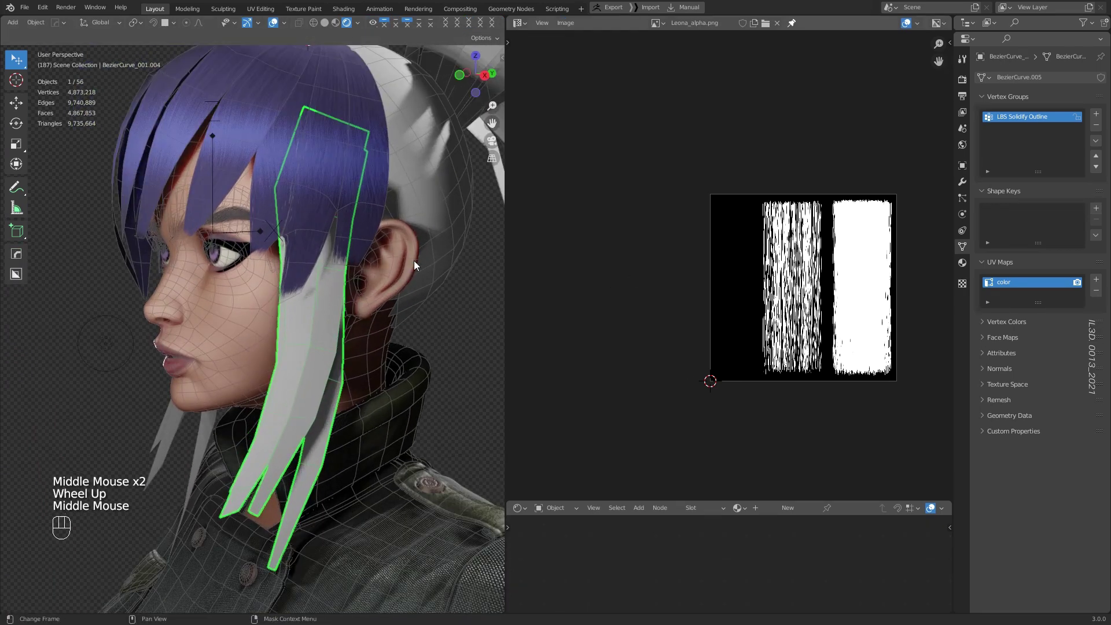
Edit the strand card mesh again and turn on UV sync selection.
key("Tab")
key("a")
key("a")
left_click(537, 23)
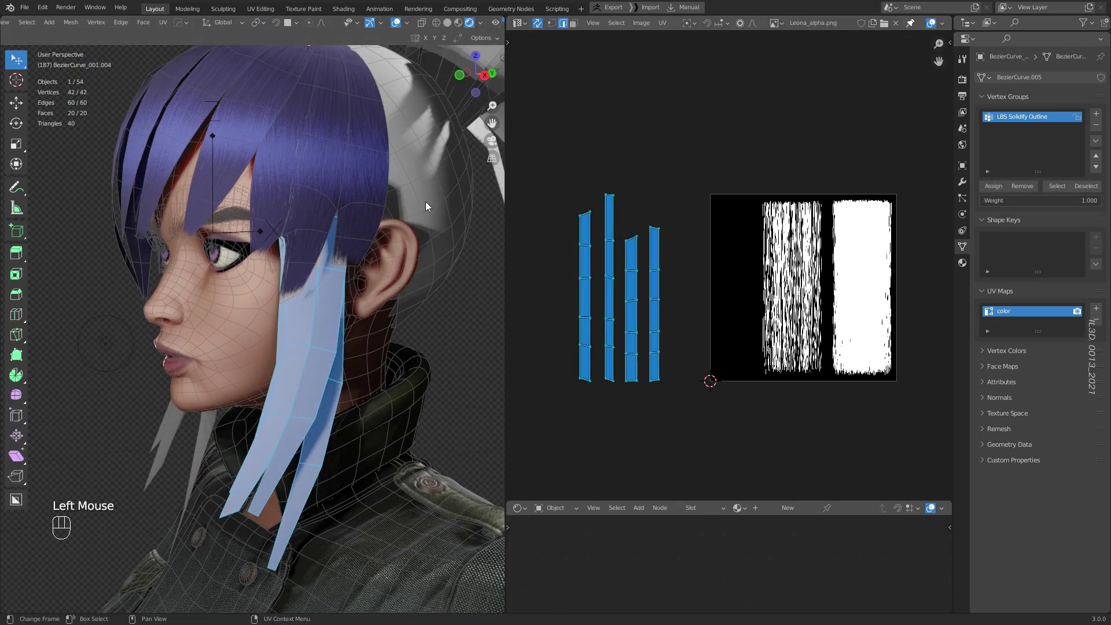
key("a")
key("a")
Select the bottom edges of the two leftmost UV islands and use wireframe shading to check which card ends they match.
key("2")
left_click(618, 317, "alt")
key("a")
key("a")
key("a")
left_click(608, 382, "alt")
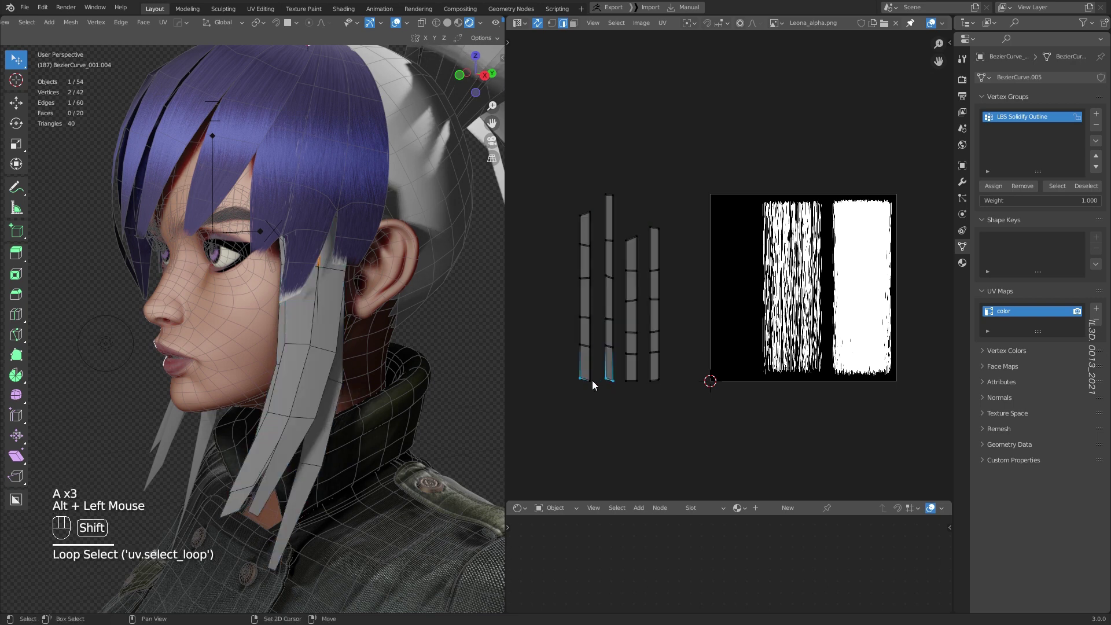
left_click(589, 376, "shift")
key("shift+z")
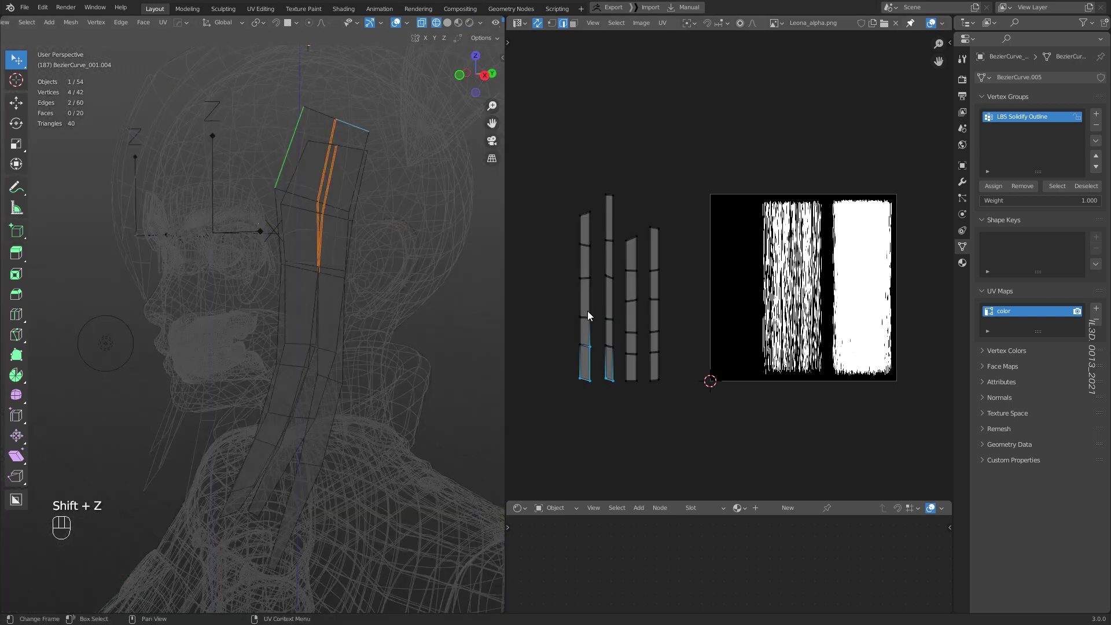
Rotate all four strand UV islands by 180 degrees, check their orientation against the mesh and clear the selection.
type("ar180")
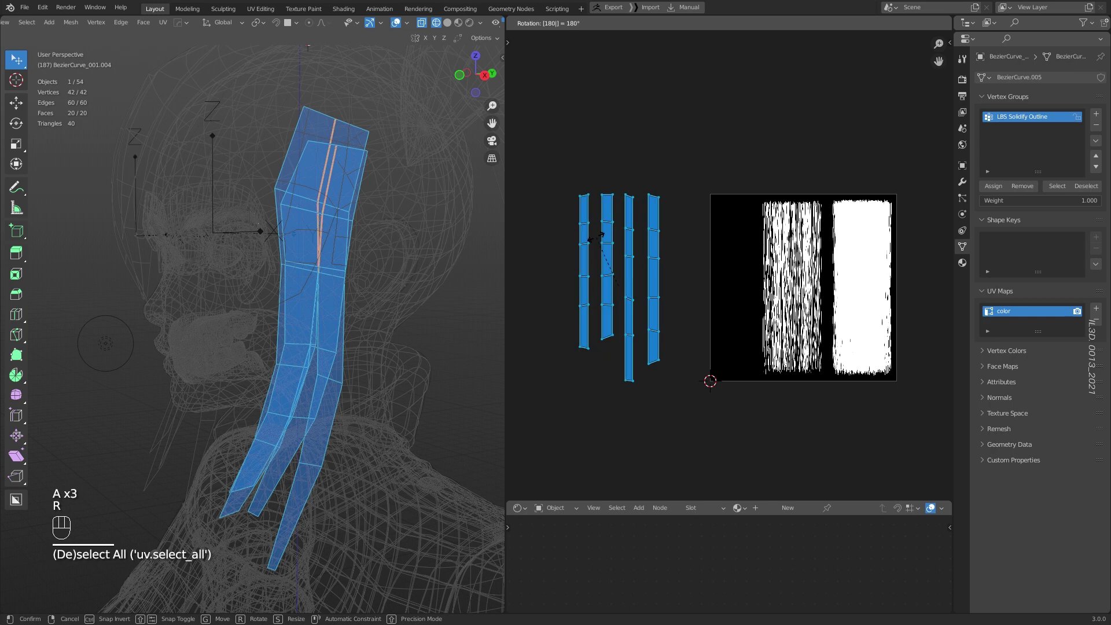
key("Return")
left_click(623, 365)
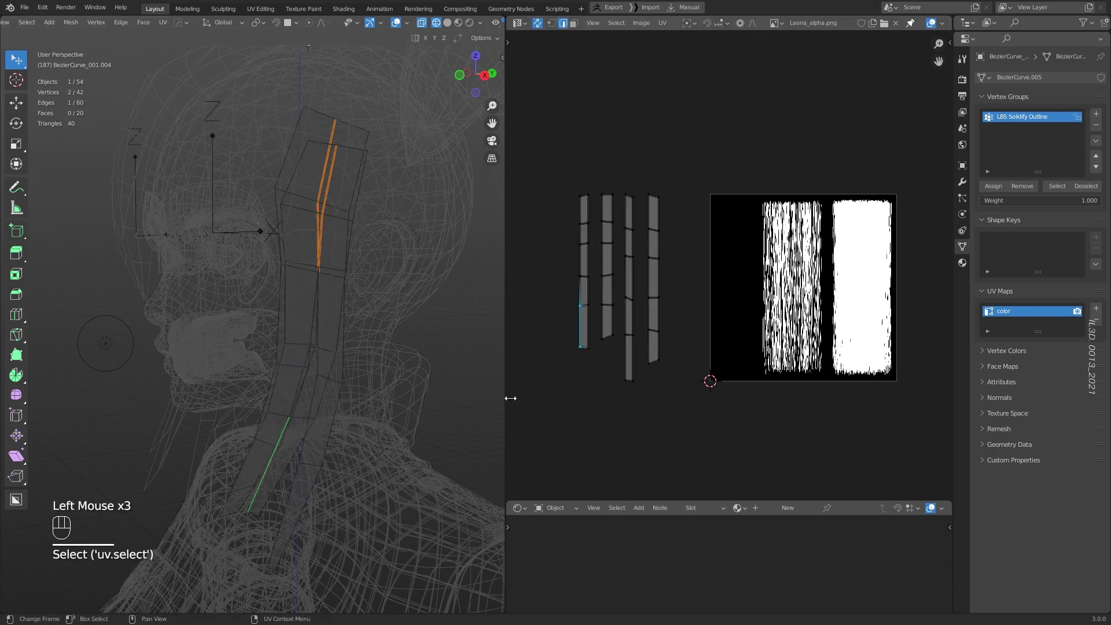
key("a")
key("a")
middle_click_drag(680, 263, 686, 290)
key("a")
key("a")
scroll(675, 341, "up", 2)
middle_click_drag(676, 341, 590, 353)
scroll(590, 353, "down", 2)
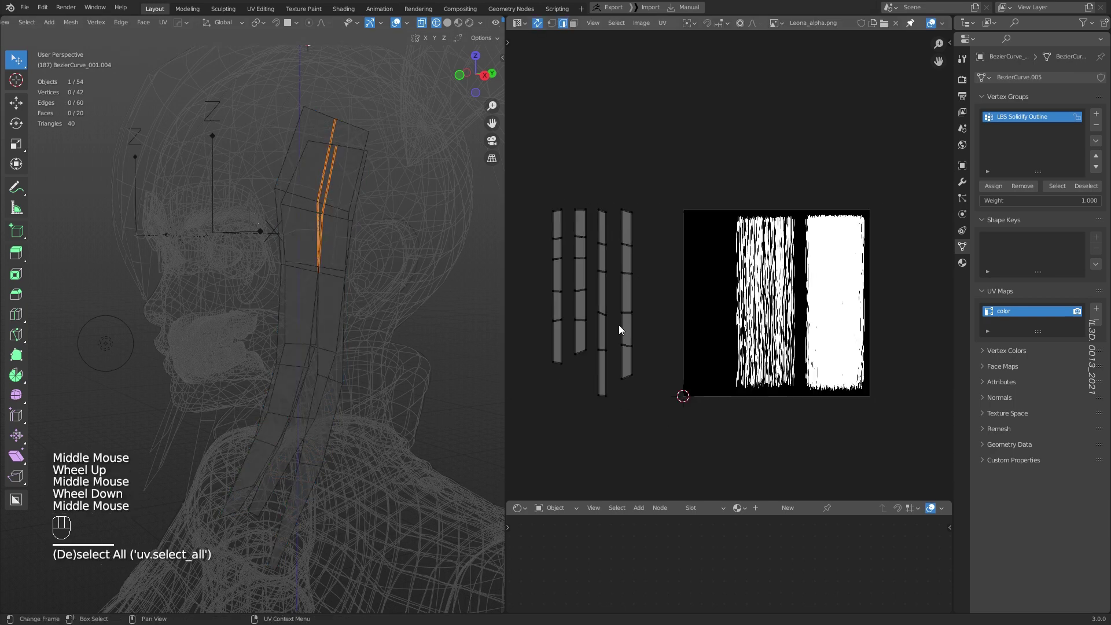
Move the bottom edge of the longest UV island, third from the left, upward to shorten the island.
scroll(669, 350, "up", 1)
key("2")
left_click(641, 424, "alt")
key("g")
key("g")
key("a")
key("a")
Lower the bottom edge of the second UV island to match the others and flatten it by scaling to 0 along Y.
left_click(614, 369)
key("g")
left_click(663, 394)
key("s")
key("y")
key("0")
left_click(662, 393)
left_click(663, 383)
key("s")
Flatten the bottom edge of the leftmost UV island and lower it level with the neighbouring islands.
key("a")
key("a")
left_click(592, 387, "alt")
key("s")
key("g")
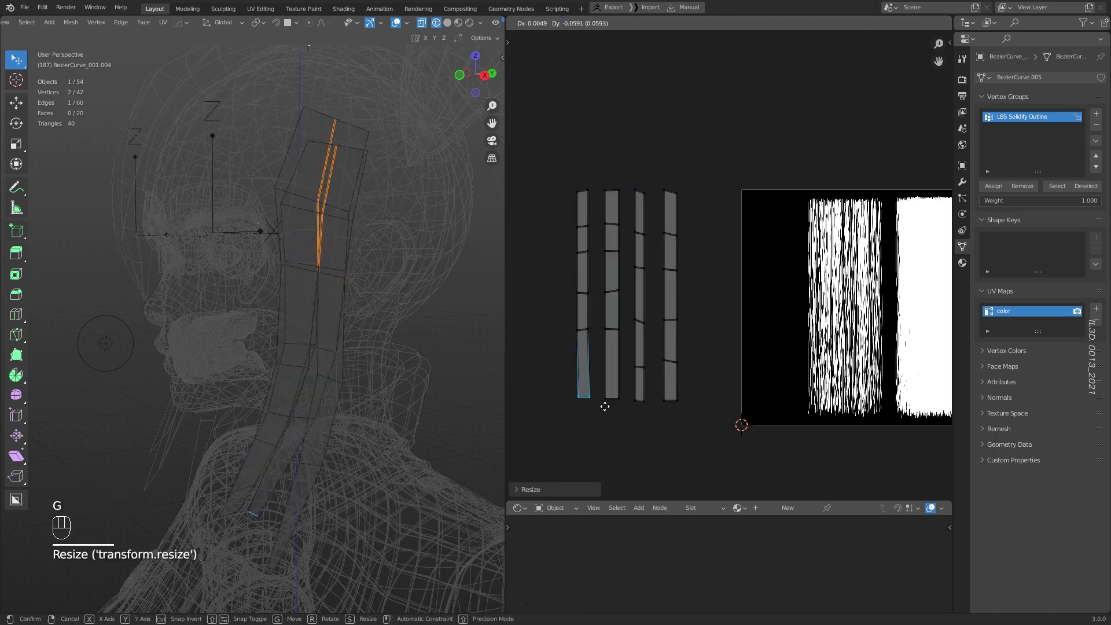
left_click(601, 404)
key("a")
key("a")
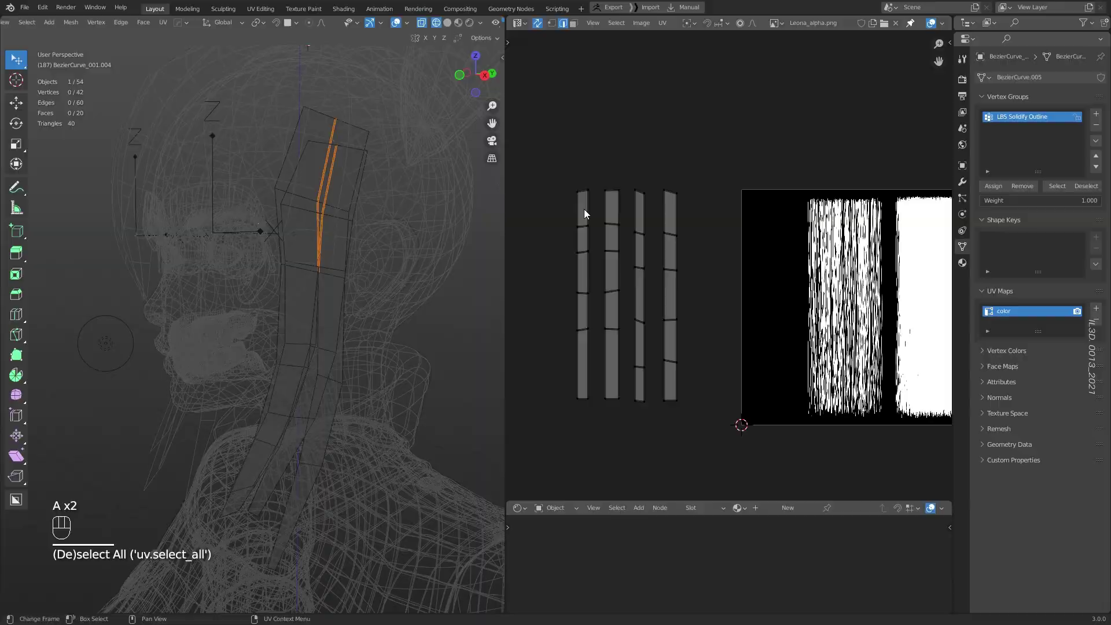
Select the whole leftmost UV island and move it along X onto the solid white strand strip of the texture.
key("l")
key("a")
key("a")
key("3")
key("l")
key("g")
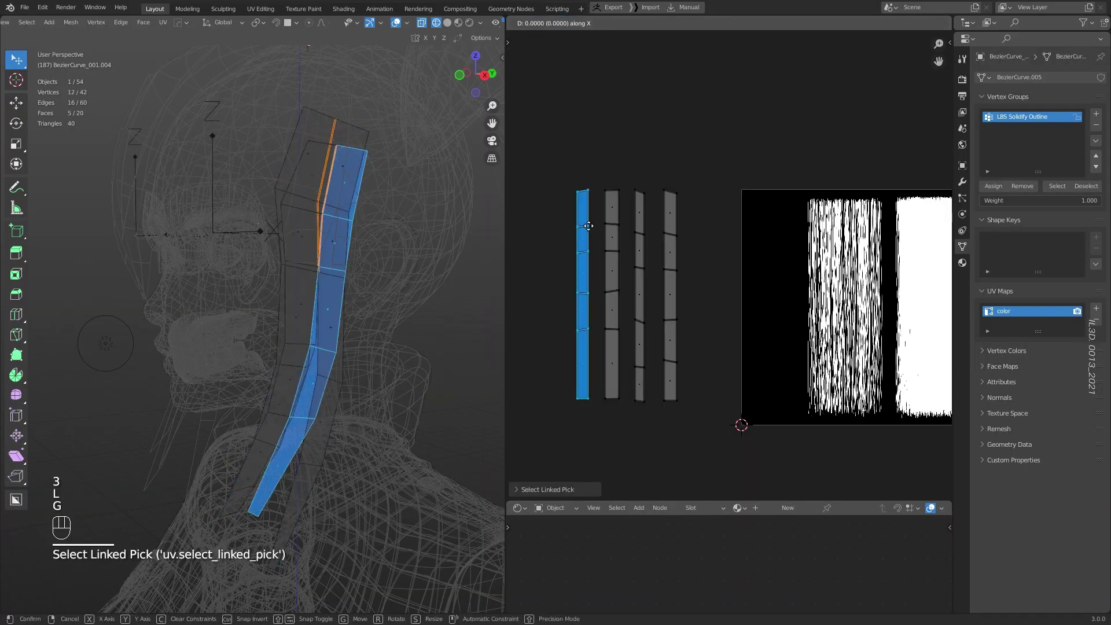
left_click(917, 227)
middle_click_drag(916, 228, 756, 229)
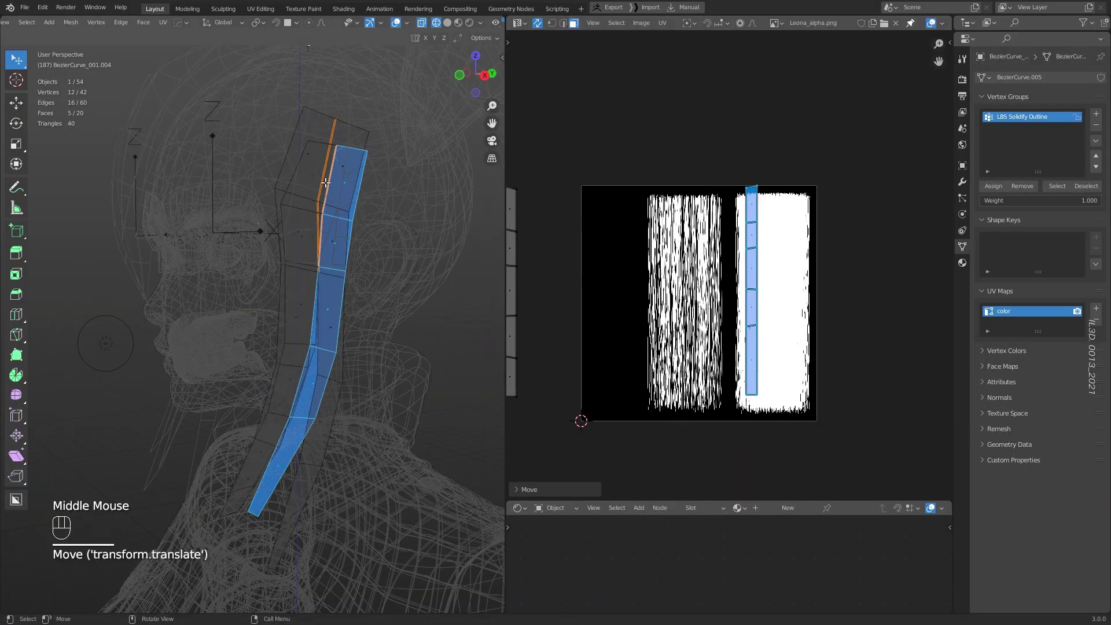
Return to Object Mode with rendered shading and link the Hair material from the purple hair object to the side strand cards.
key("Tab")
key("shift+z")
left_click(339, 170, "shift")
key("ctrl+l")
mouse_move(339, 171)
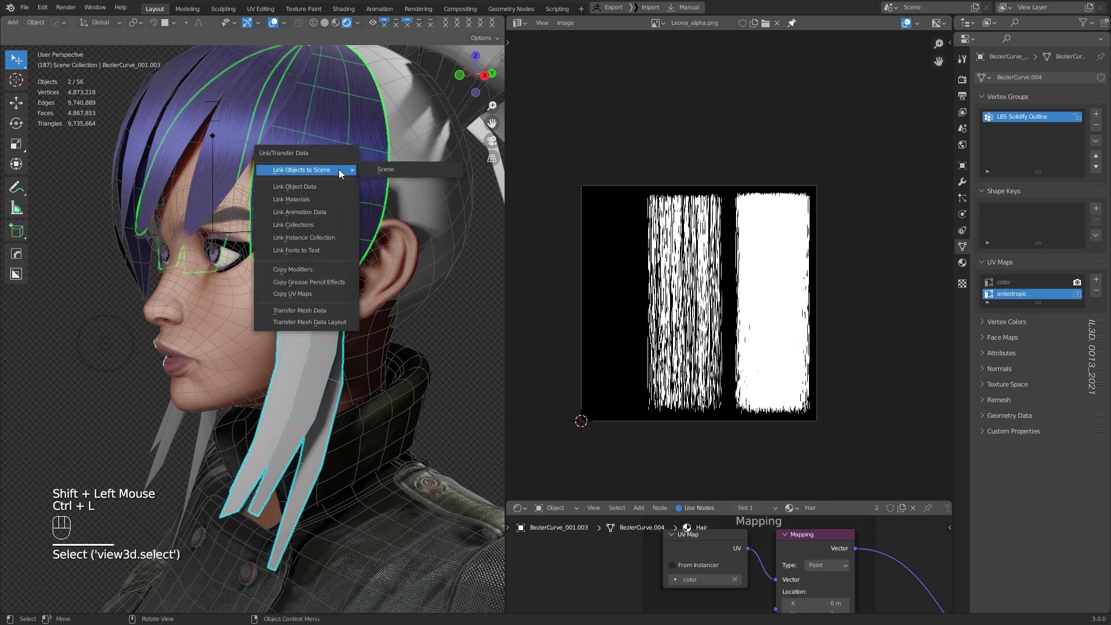
left_click(305, 199)
left_click(320, 369)
Edit the strand cards with viewport overlays hidden, and move the placed UV island to the middle of the solid white strip.
key("Tab")
key("a")
key("a")
key("l")
left_click(396, 23)
key("g")
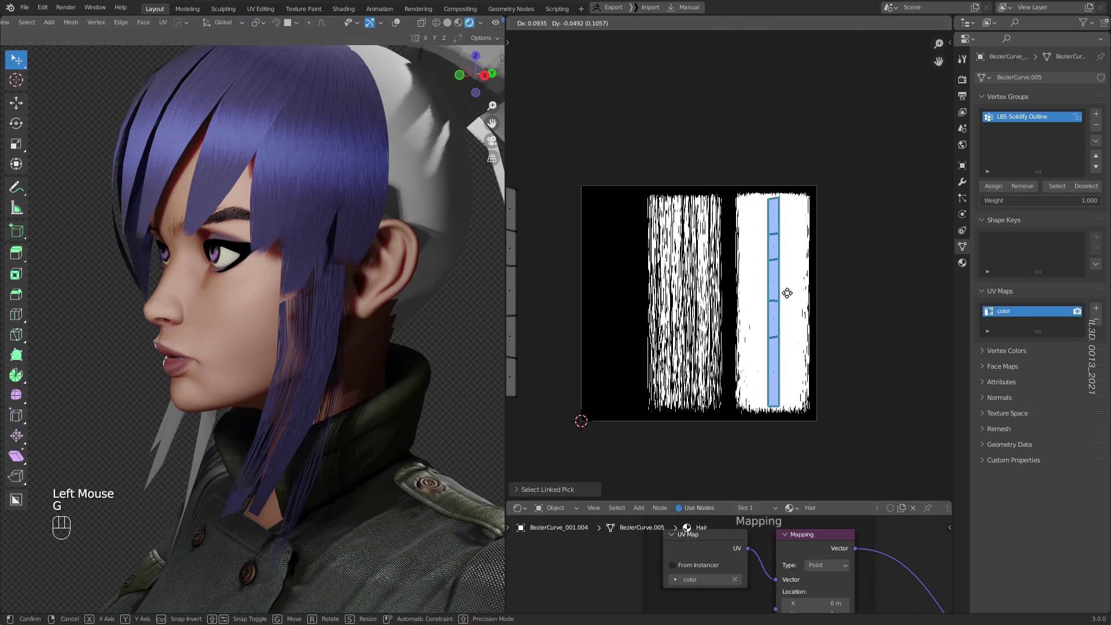
left_click(786, 292)
Widen the placed UV island to cover most of the white strip and shift it down over the ragged strand tips.
key("s")
left_click(897, 289)
key("g")
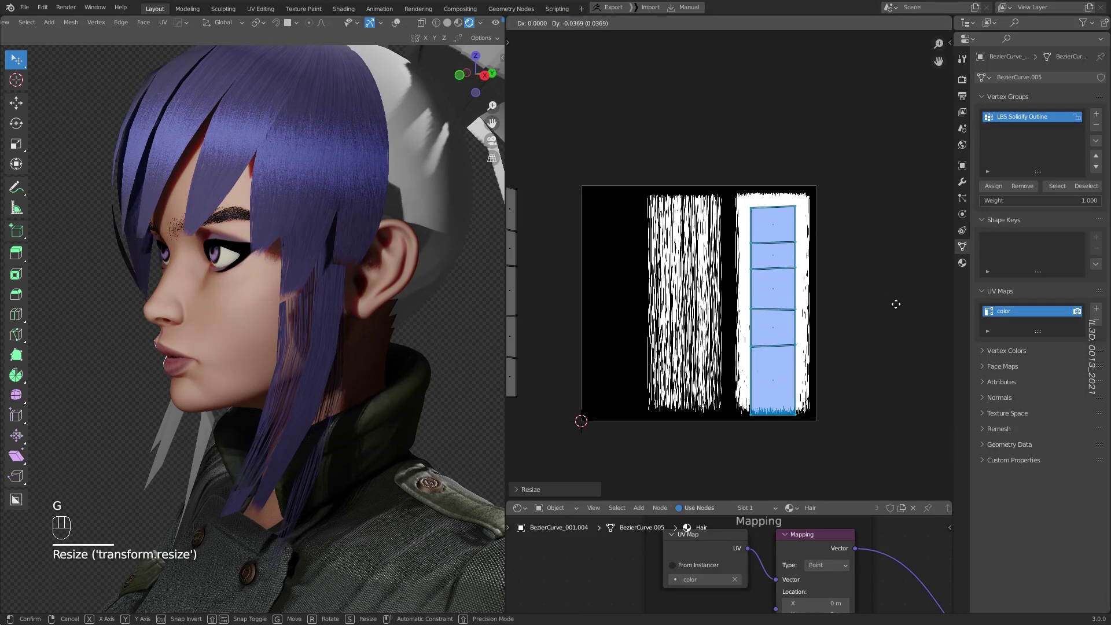
left_click(895, 304)
Pin the UV island already placed on the solid white strip and hide it.
middle_click_drag(804, 360, 889, 360)
key("l")
right_click(866, 255)
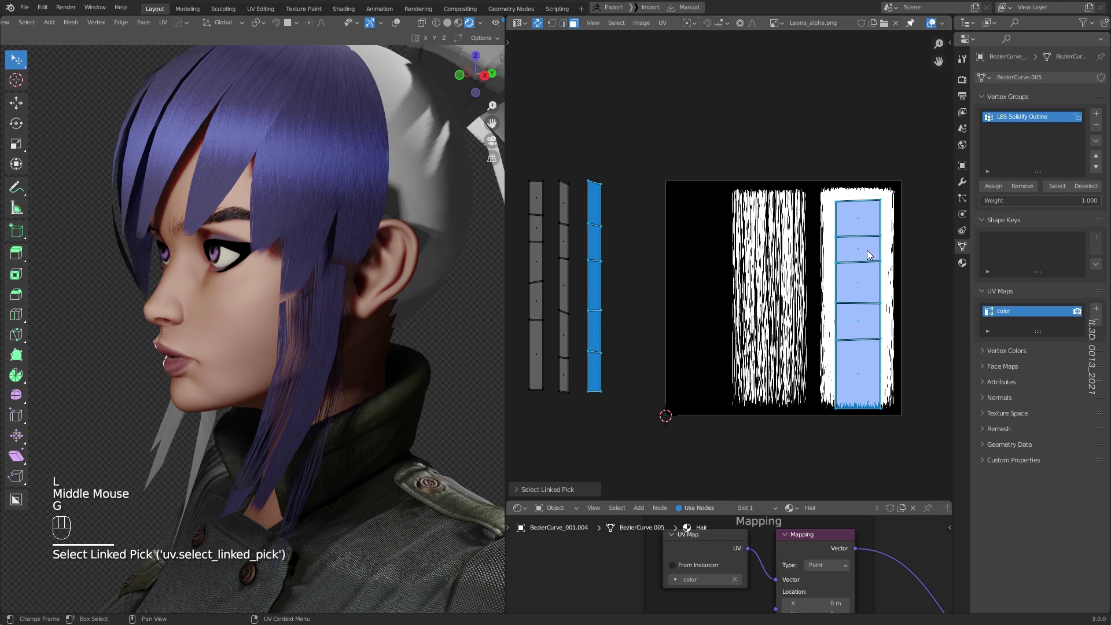
key("a")
key("a")
key("l")
key("p")
key("a")
key("a")
key("h")
key("a")
key("a")
Move the UV island nearest the texture onto the solid white strip over the ragged tips and widen it along X.
key("l")
key("g")
left_click(873, 298)
key("g")
left_click(870, 317)
key("s")
key("x")
left_click(889, 313)
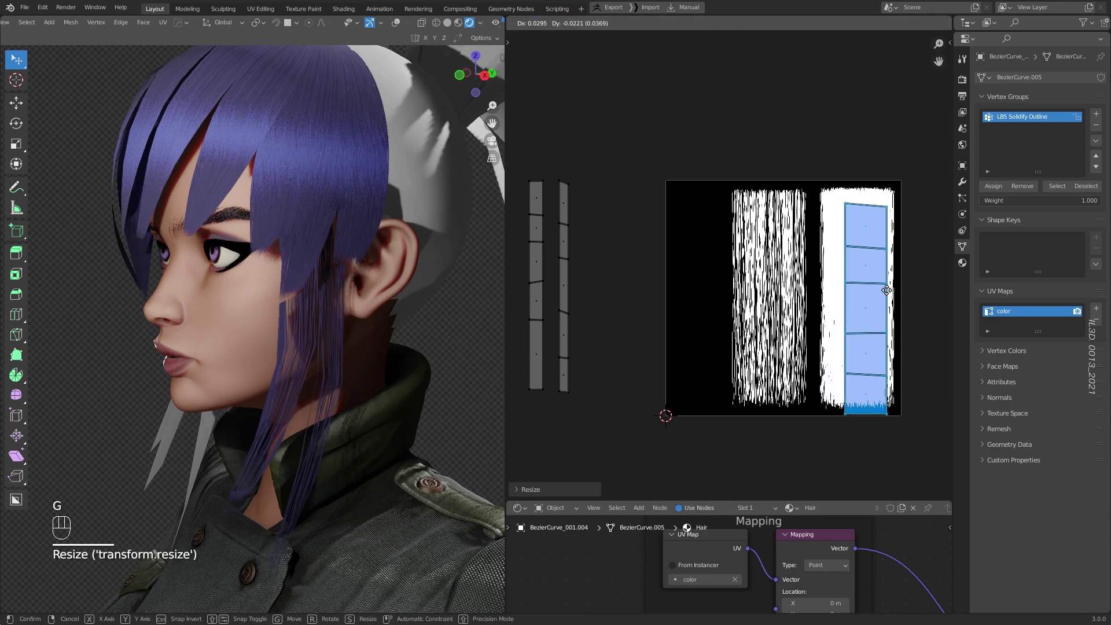
middle_click_drag(874, 316, 870, 280)
key("g")
right_click(763, 410)
Check the strand tips on the character and move the next side strand UV island onto the solid white strip.
middle_click_drag(307, 399, 336, 333)
scroll(359, 377, "up", 4)
middle_click_drag(335, 333, 388, 277)
middle_click_drag(404, 349, 370, 403)
scroll(359, 397, "down", 2)
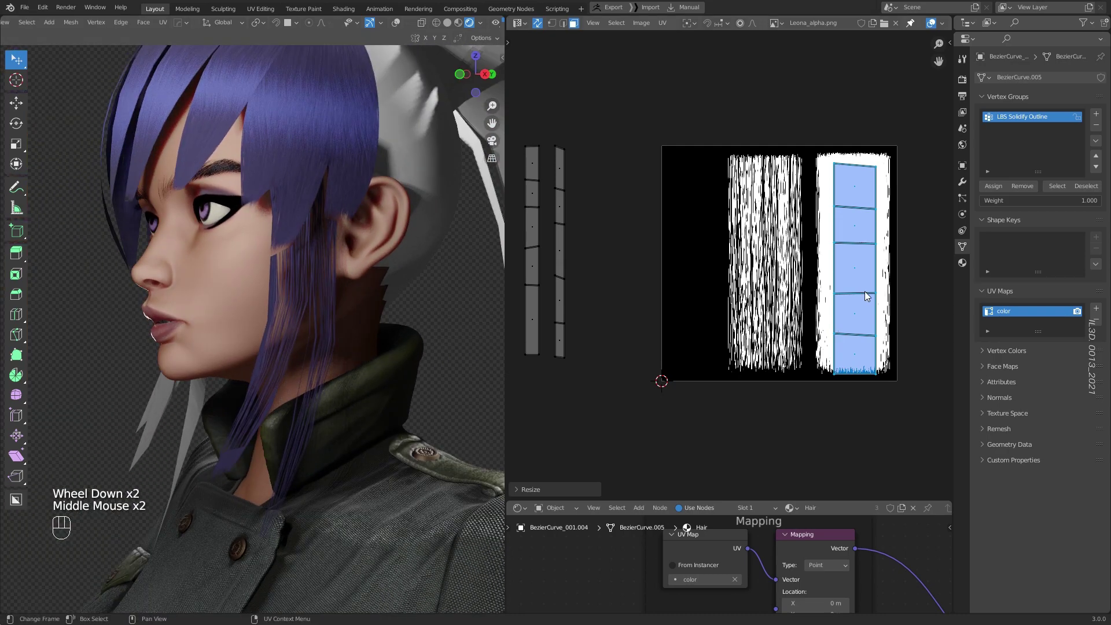
left_click(881, 289)
middle_click_drag(260, 353, 278, 428)
scroll(778, 312, "down", 2)
key("a")
key("a")
middle_click_drag(622, 254, 600, 283)
key("l")
key("g")
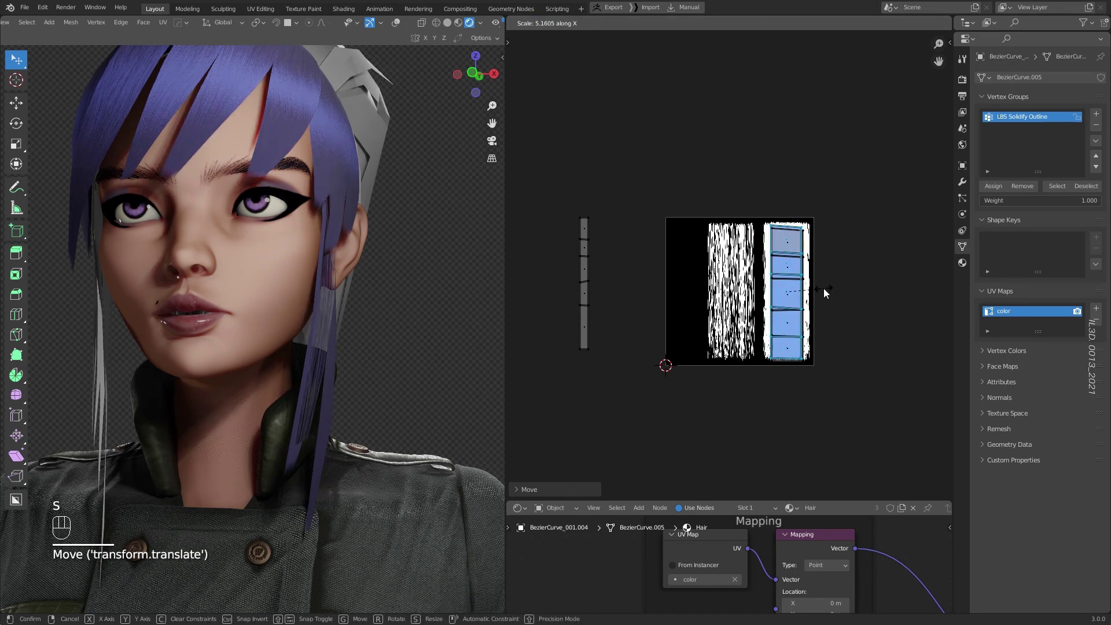
Select the last remaining UV island and move it onto the solid white strip with the others.
key("a")
key("a")
key("l")
middle_click_drag(585, 285, 574, 296)
key("g")
left_click(551, 292)
middle_click_drag(347, 306, 223, 307)
right_click(799, 307)
Reveal the hidden strand geometry and return to Object Mode.
middle_click_drag(307, 304, 318, 257)
middle_click_drag(318, 257, 362, 260, "shift")
middle_click_drag(361, 260, 335, 284)
right_click(802, 297)
key("alt+h")
scroll(370, 256, "down", 2)
scroll(359, 272, "up", 3)
mouse_move(335, 283)
middle_mouse_down()
mouse_move(317, 304)
mouse_move(347, 292)
middle_mouse_up()
key("Tab")
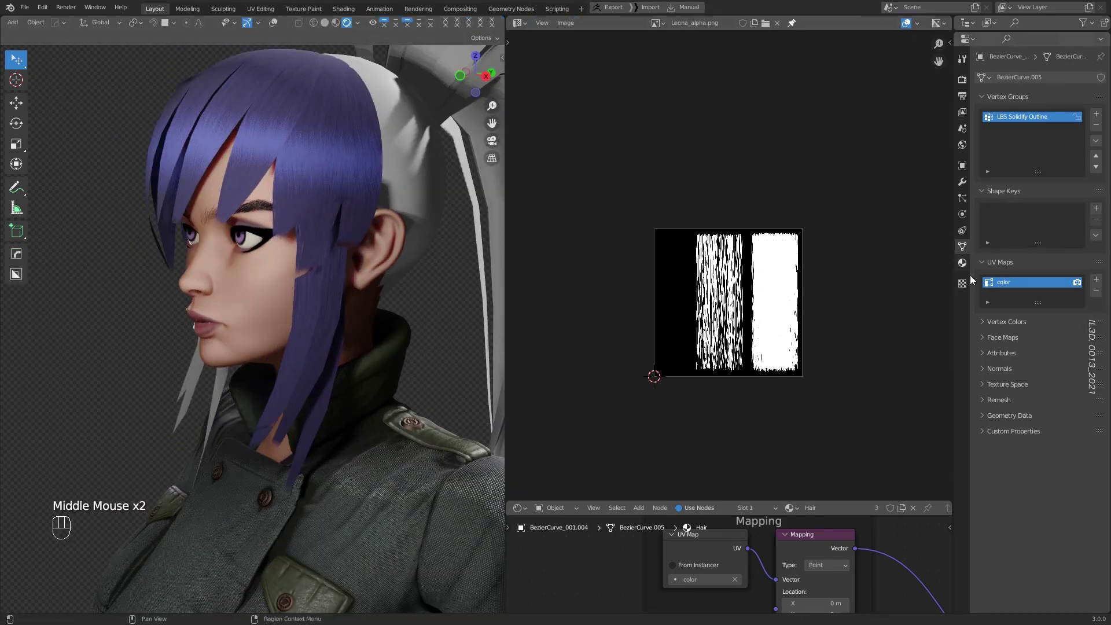
In the Hair material's settings, try Show Backface, turn it off again and set the Shadow Mode to Alpha Clip.
left_click(962, 263)
scroll(1036, 457, "down", 5)
left_click(1034, 515)
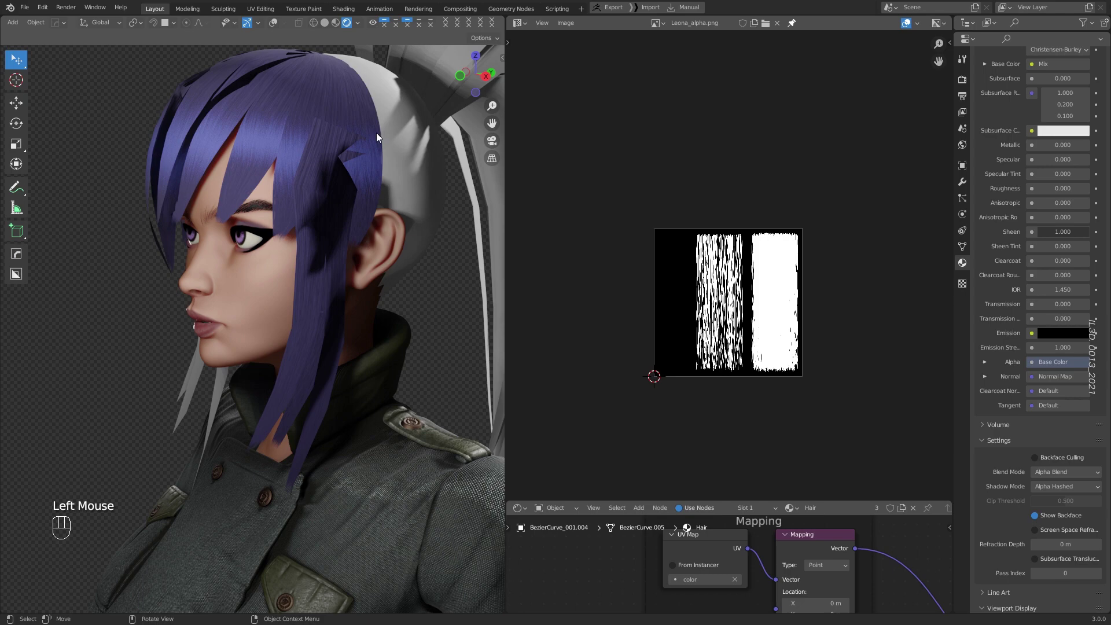
middle_click_drag(376, 136, 355, 166)
left_click(1034, 516)
middle_click_drag(318, 330, 295, 324)
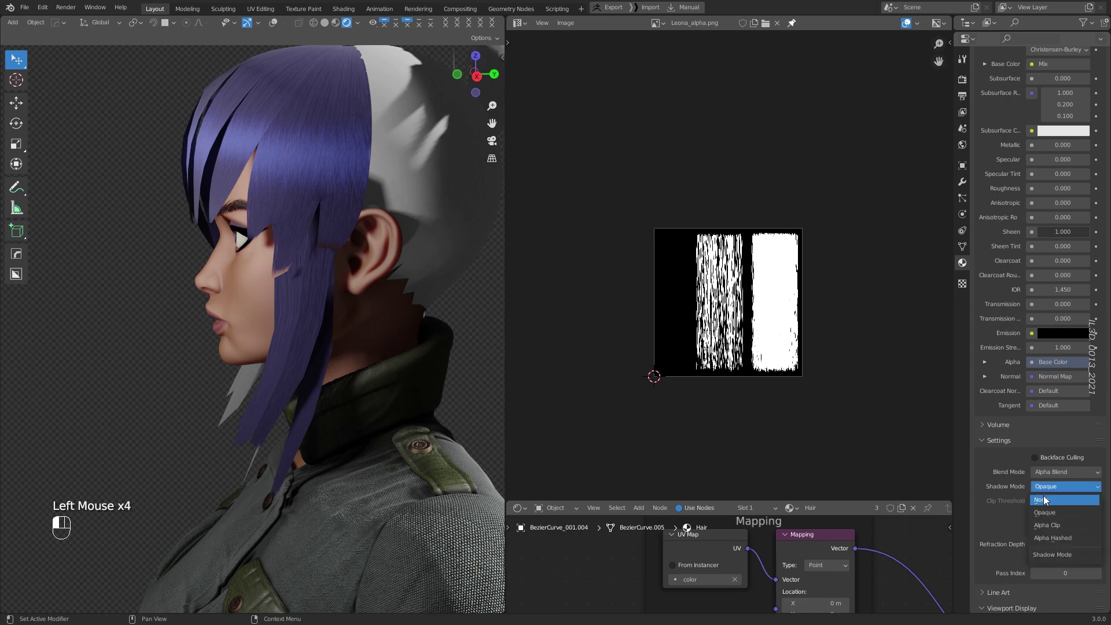
left_click(1048, 524)
scroll(377, 310, "up", 2)
mouse_move(348, 289)
middle_mouse_down()
mouse_move(377, 310)
mouse_move(319, 264)
mouse_move(347, 306)
mouse_move(415, 290)
mouse_move(375, 262)
mouse_move(399, 271)
middle_mouse_up()
Try the Backface Culling and Show Backface options on the Hair material.
left_click(318, 273)
scroll(324, 276, "down", 1)
left_click(1035, 458)
left_click(1035, 457)
left_click(1035, 515)
left_click(1063, 514)
Edit the large purple side hair card with overlays shown and make color its active UV map.
middle_click_drag(174, 324, 203, 333)
middle_click_drag(301, 313, 203, 307)
scroll(243, 277, "up", 2)
middle_click_drag(243, 243, 243, 278, "shift")
left_click(276, 191)
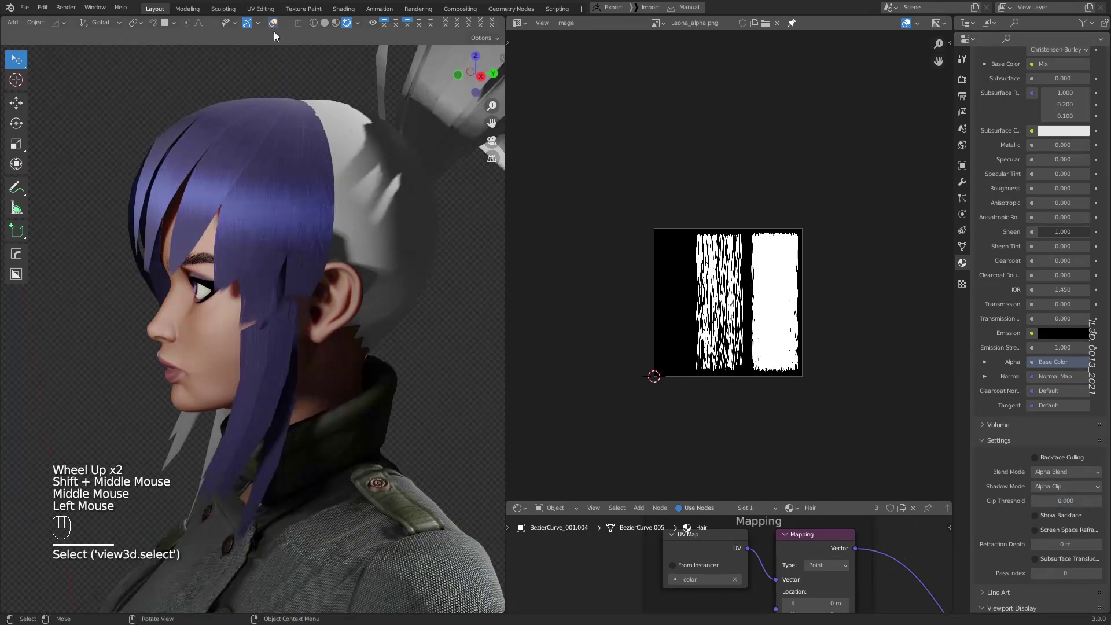
left_click(273, 22)
key("Tab")
left_click(961, 247)
left_click(1011, 314)
scroll(251, 321, "up", 1)
Select the hair card's lowest tip edge and move its UVs up within the solid white strip.
left_click(253, 318)
scroll(778, 385, "up", 7)
middle_click_drag(768, 367, 805, 390)
left_click(805, 388)
key("g")
right_click(809, 391)
key("g")
left_click(823, 371)
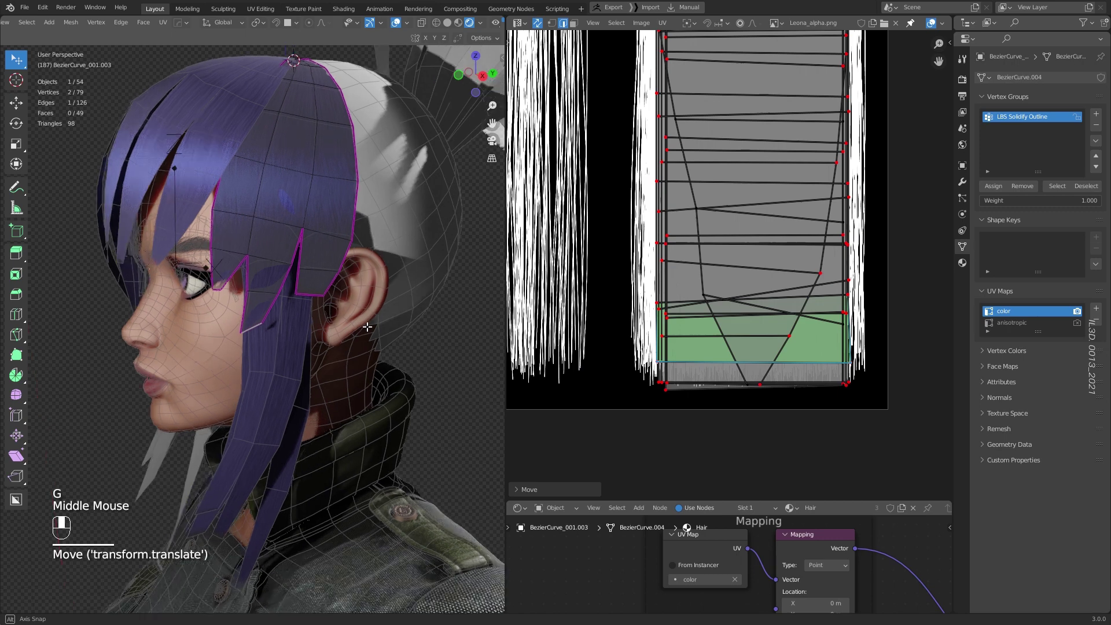
Check the tips in Object Mode and shift the UVs of the card's bottom edge near the ear.
key("Tab")
scroll(295, 191, "down", 1)
left_click(273, 22)
middle_click_drag(301, 215, 293, 215)
scroll(272, 174, "up", 2)
left_click(236, 127)
left_click(273, 22)
left_click(318, 230)
key("Tab")
left_click(306, 291)
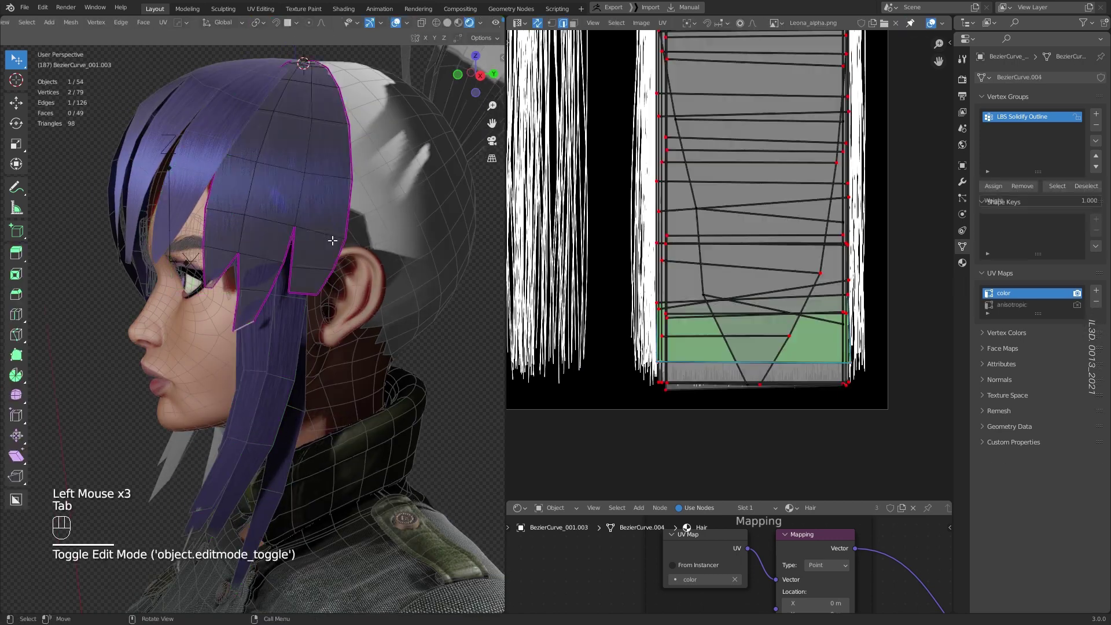
key("g")
left_click(756, 360)
Examine the hair tips around the face in Object Mode with the overlays hidden.
key("Tab")
scroll(480, 232, "down", 1)
left_click(273, 22)
scroll(255, 191, "down", 2)
middle_click_drag(237, 199, 243, 272)
scroll(272, 249, "down", 2)
scroll(246, 290, "up", 2)
middle_click_drag(248, 313, 297, 338, "shift")
scroll(297, 339, "up", 1)
Edit the side strand cards in edge select mode and raise one bottom UV edge above the ragged strand tips.
left_click(297, 338)
left_click(273, 23)
key("Tab")
key("2")
left_click(809, 381)
key("g")
left_click(815, 355)
key("Tab")
Examine the whole hairstyle with overlays hidden, in both rendered and solid shading.
scroll(354, 369, "down", 2)
key("a")
key("a")
middle_click_drag(265, 168, 330, 283, "shift")
left_click(273, 22)
scroll(314, 223, "down", 1)
scroll(318, 275, "up", 2)
scroll(338, 288, "down", 1)
mouse_move(330, 283)
middle_mouse_down()
mouse_move(339, 288)
mouse_move(298, 293)
mouse_move(342, 330)
middle_mouse_up()
scroll(298, 293, "up", 1)
left_click(342, 330)
left_click(324, 23)
middle_click_drag(280, 316, 303, 317)
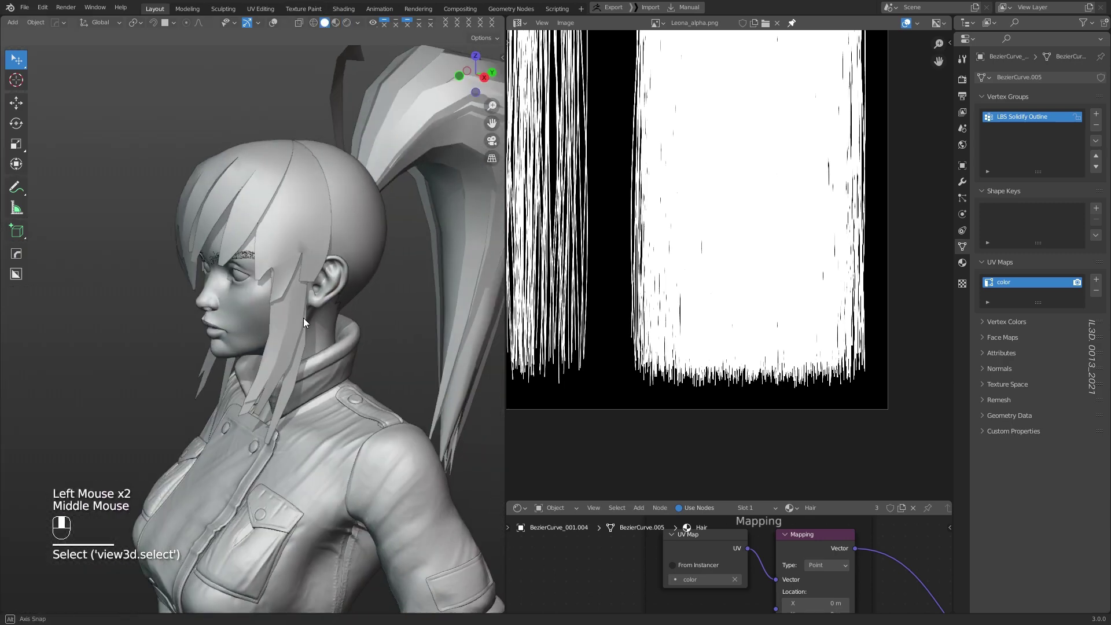
left_click(346, 23)
Edit the side strand cards with overlays shown, select all their geometry and add a UV map named anisotropic.
left_click(295, 314)
left_click(273, 22)
left_click(285, 315)
key("Tab")
key("a")
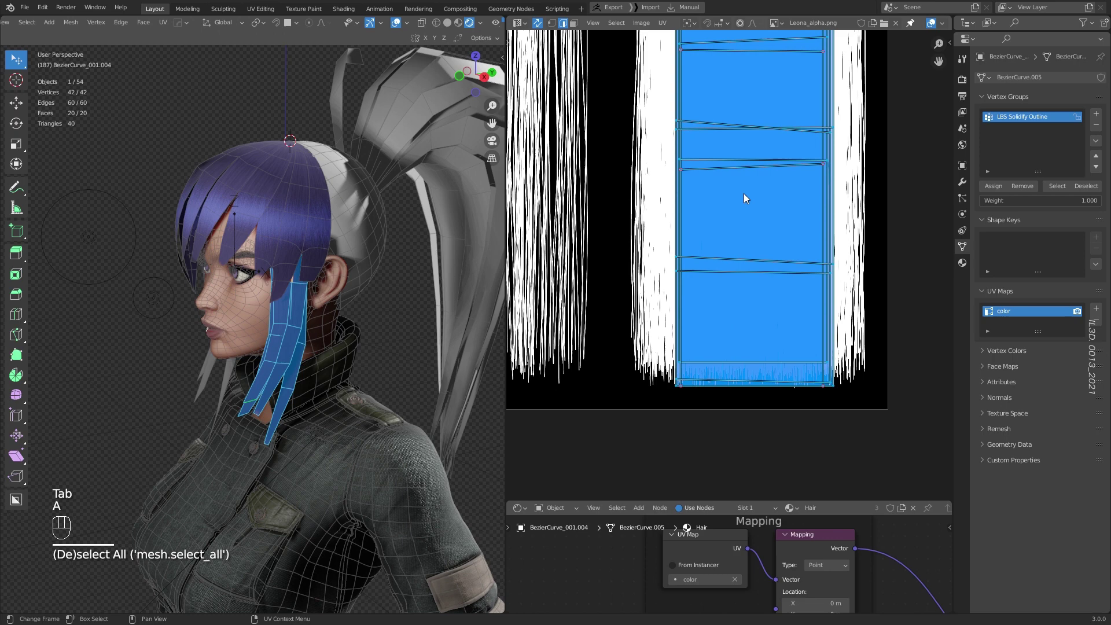
middle_click_drag(743, 193, 795, 84)
scroll(796, 83, "down", 4)
middle_click_drag(347, 295, 358, 303)
scroll(359, 303, "up", 2)
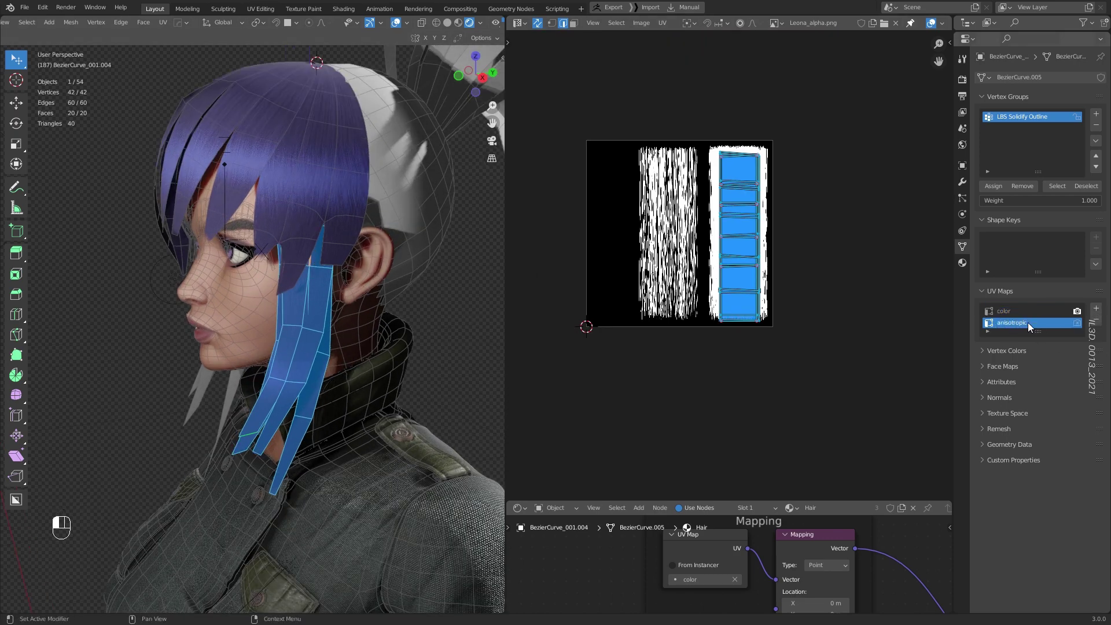
Check the UV map name used by the UV Map node feeding Separate XYZ in the Hair material.
key("ctrl+space")
scroll(535, 228, "down", 4)
scroll(586, 352, "up", 4)
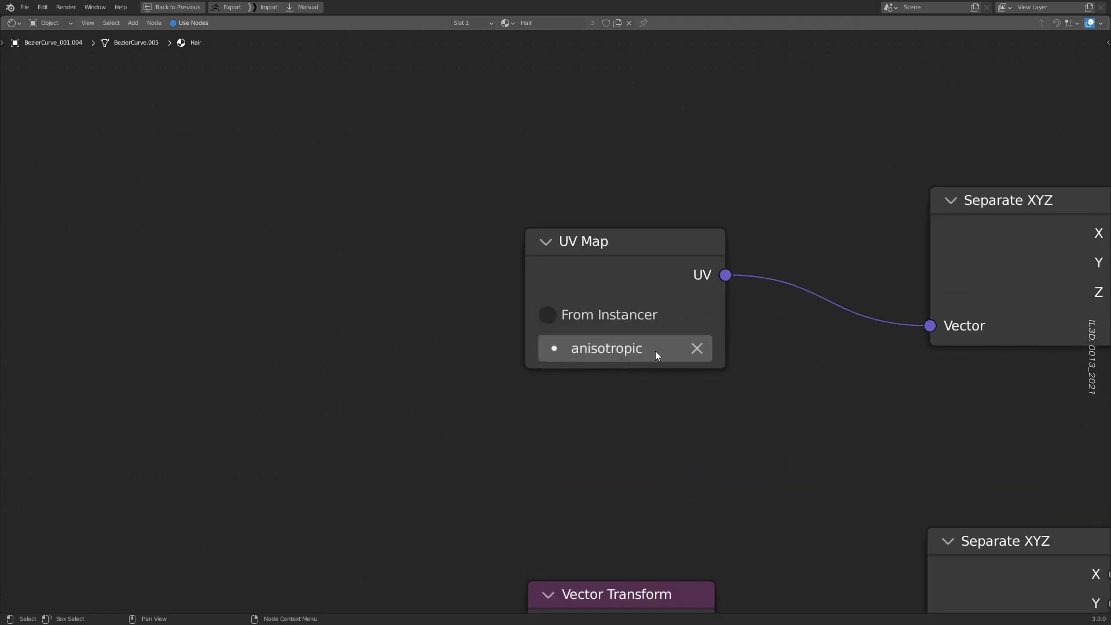
key("ctrl+space")
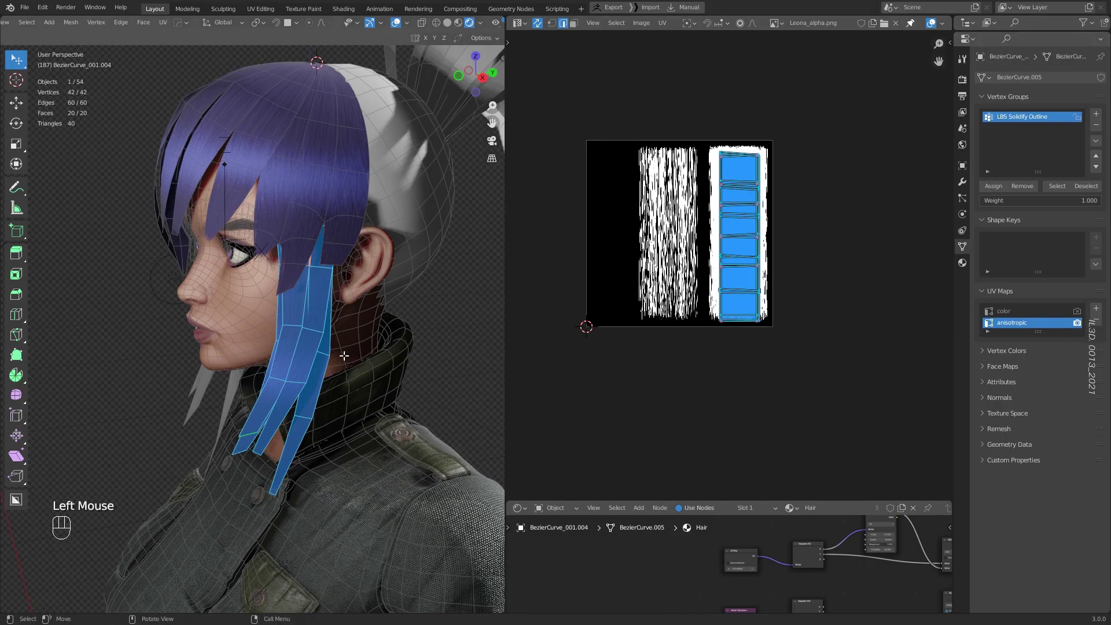
Clear the seams on all edges of the side strand cards and unpin their UVs.
key("a")
key("a")
key("a")
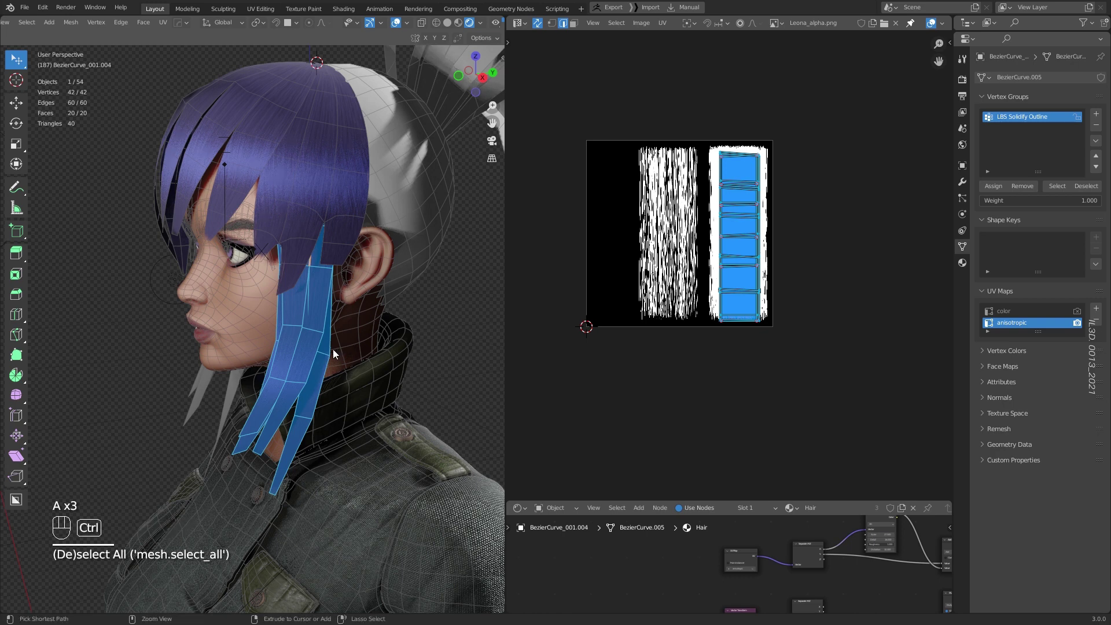
key("ctrl+e")
left_click(317, 360)
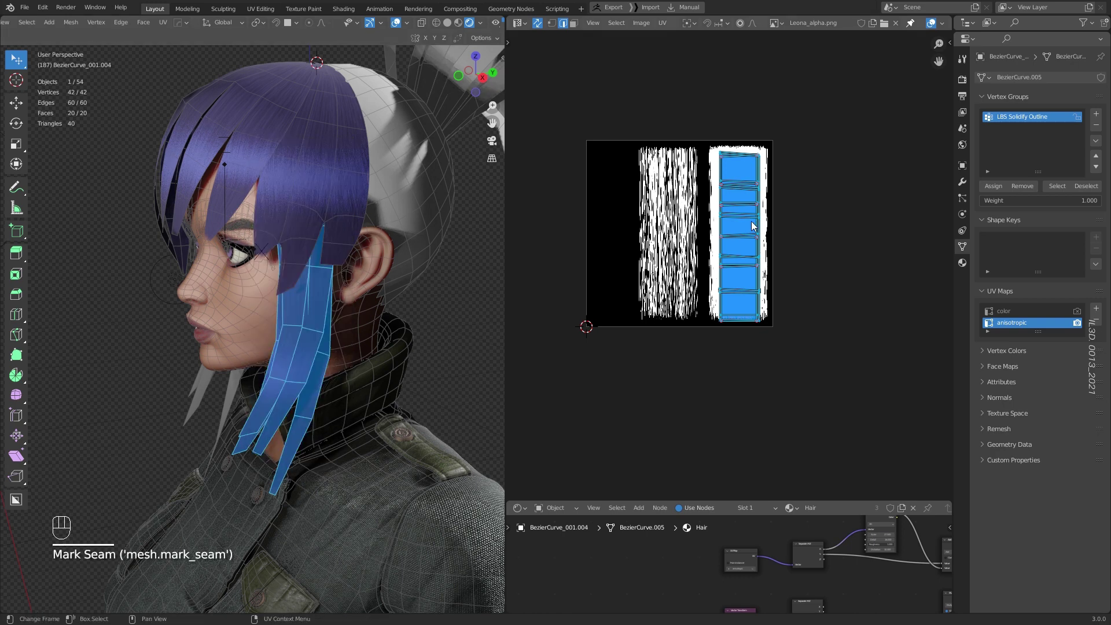
key("alt+p")
left_click(712, 251)
Unwrap all the side strand faces into the anisotropic UV map.
key("a")
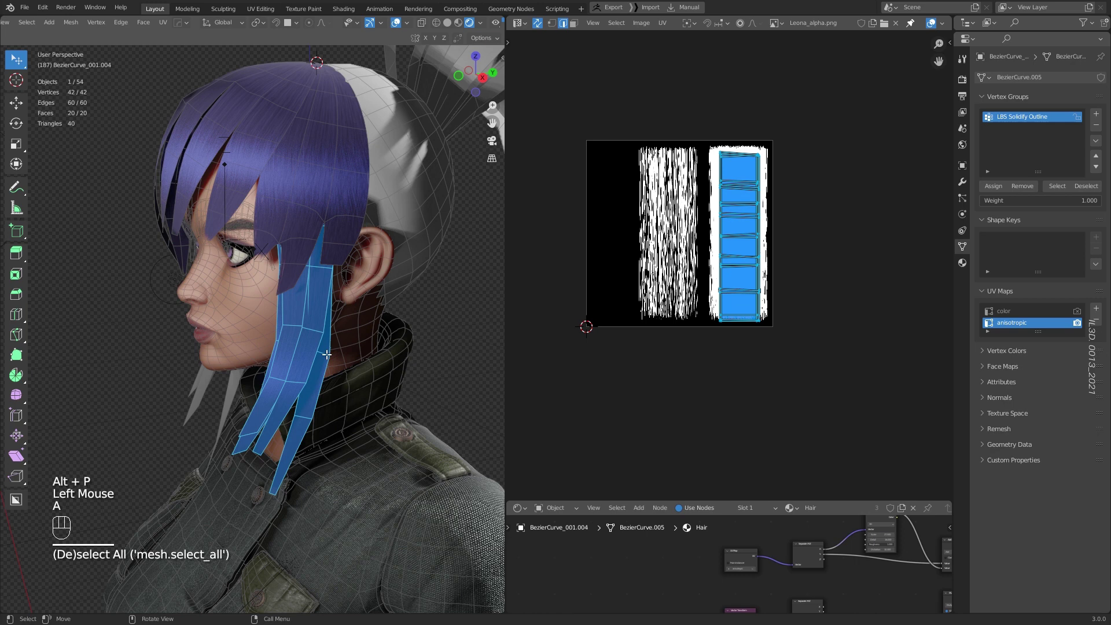
key("u")
left_click(293, 258)
scroll(688, 257, "up", 2)
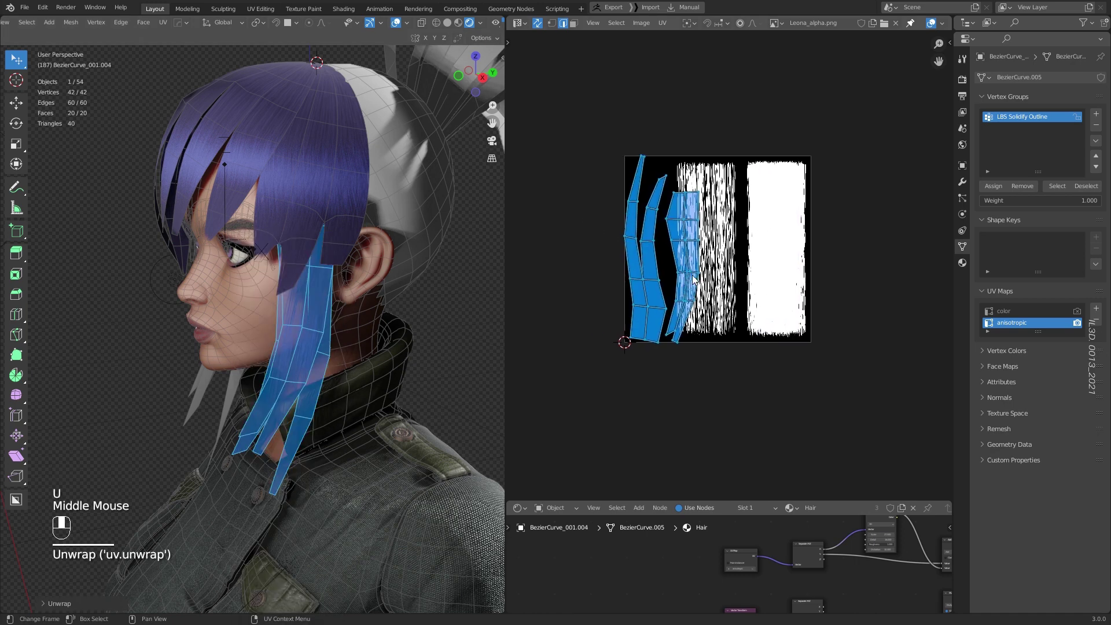
Straighten the right edge loop of the wider strand island by scaling it to 0 along X, and move it outward.
key("a")
key("a")
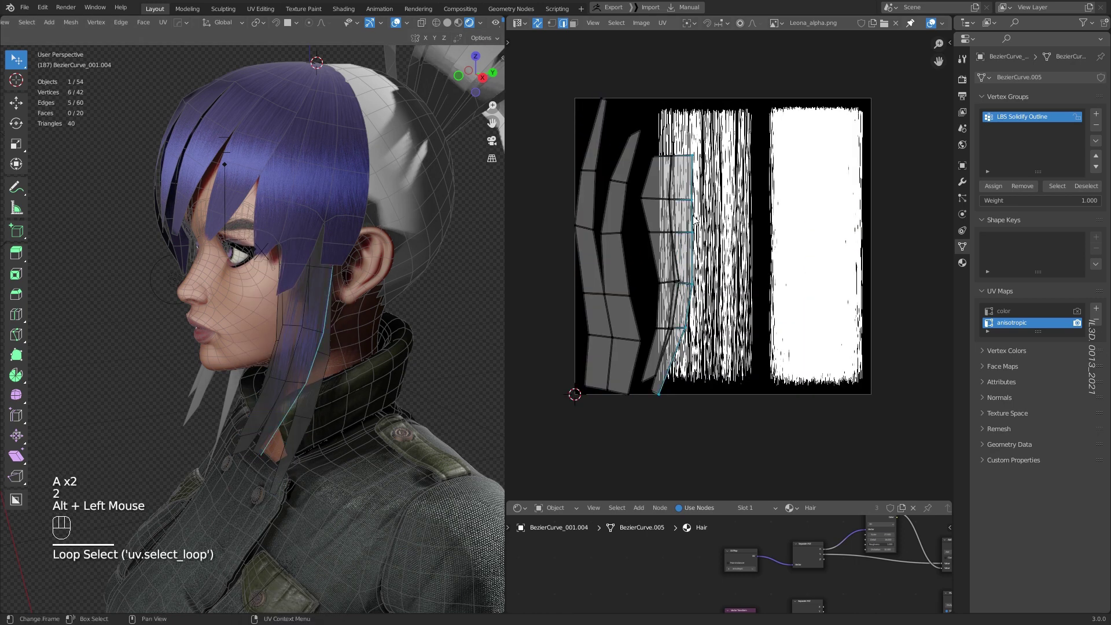
key("s")
key("x")
key("0")
key("Return")
key("g")
key("x")
left_click(724, 222)
key("a")
key("a")
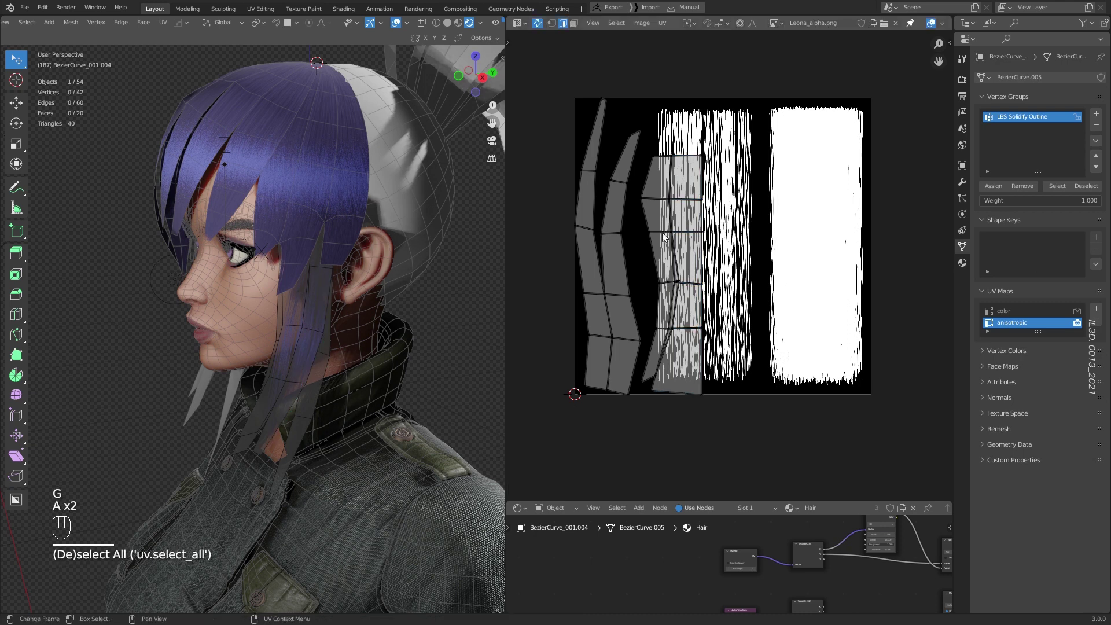
Straighten the left edge loop of the wider strand island by scaling it to 0 along X.
key("s")
key("x")
key("0")
key("Return")
key("a")
key("a")
Scale the wider island's middle edge loop to 0 along X and shift it toward the island's centre.
key("s")
key("x")
key("0")
key("Return")
key("s")
key("x")
key("0")
key("Return")
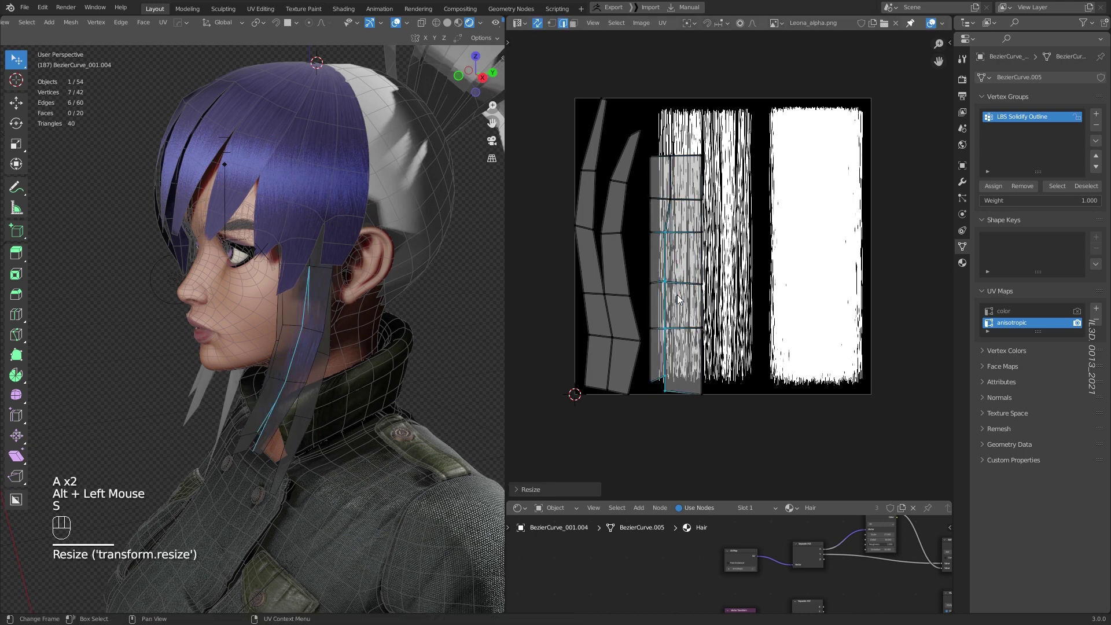
left_click(685, 301)
key("a")
key("a")
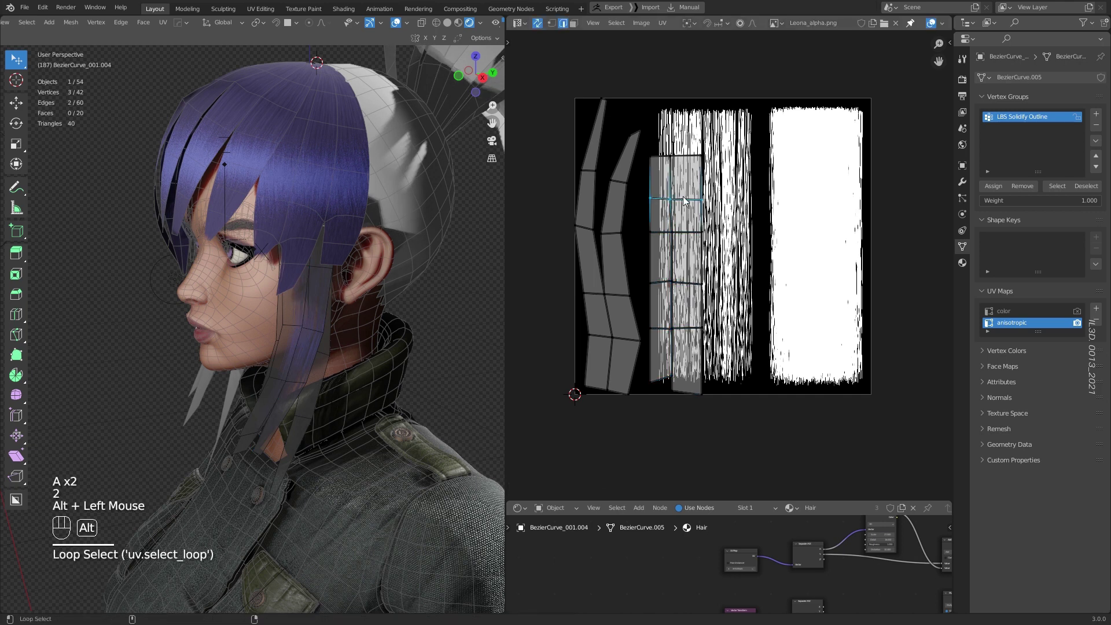
Unlink the strand image from the UV editor and level the horizontal edge rows of the wider strand island.
left_click(896, 23)
scroll(738, 281, "up", 6)
middle_click_drag(787, 376, 851, 543)
key("a")
key("a")
left_click(675, 264, "alt")
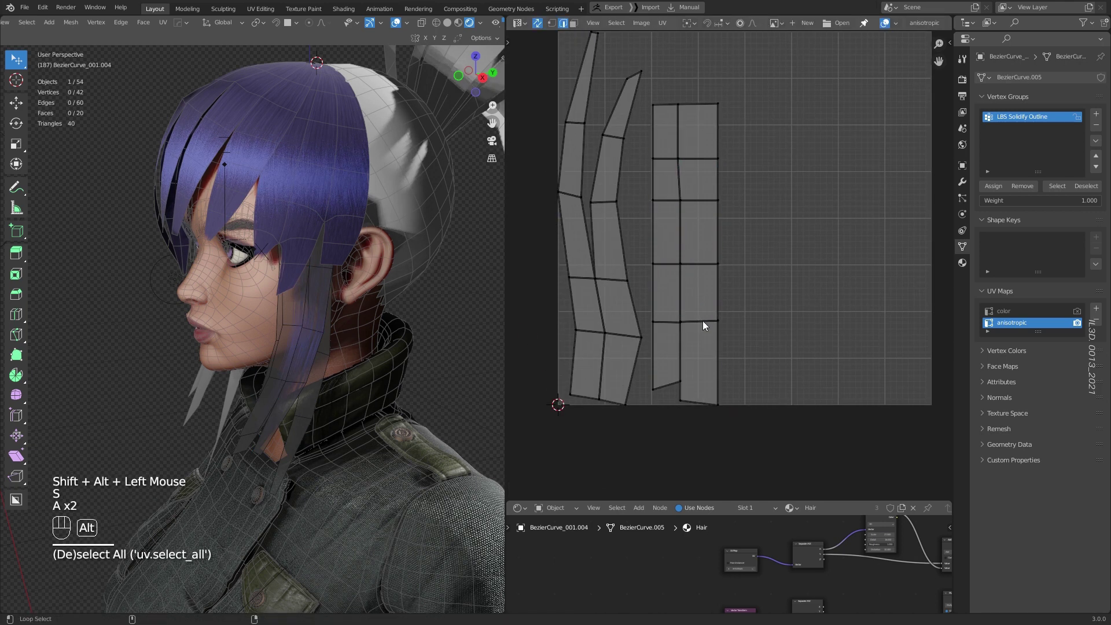
key("a")
key("a")
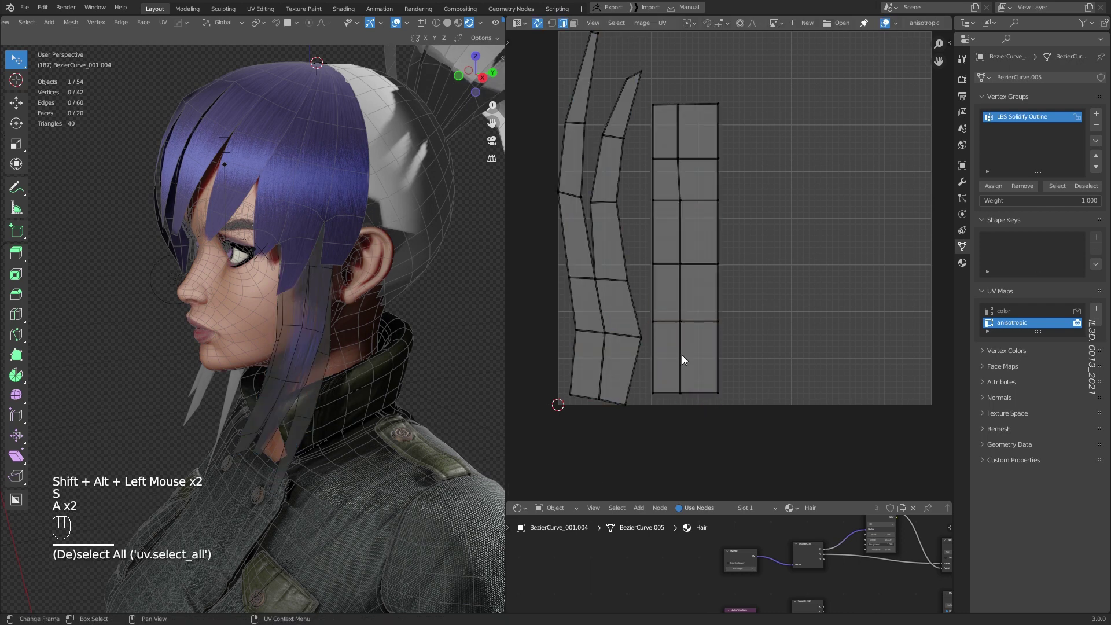
Straighten the right edge loop of the forked strand island by scaling it to 0 along X.
middle_click_drag(679, 138, 692, 181)
key("a")
key("a")
key("a")
key("a")
left_click(646, 156, "alt+shift")
key("s")
key("x")
key("0")
key("Return")
key("a")
key("a")
Align the inner edge loops of the forked strand island into one vertical line by scaling them to 0 along X.
left_click(628, 155, "alt+shift")
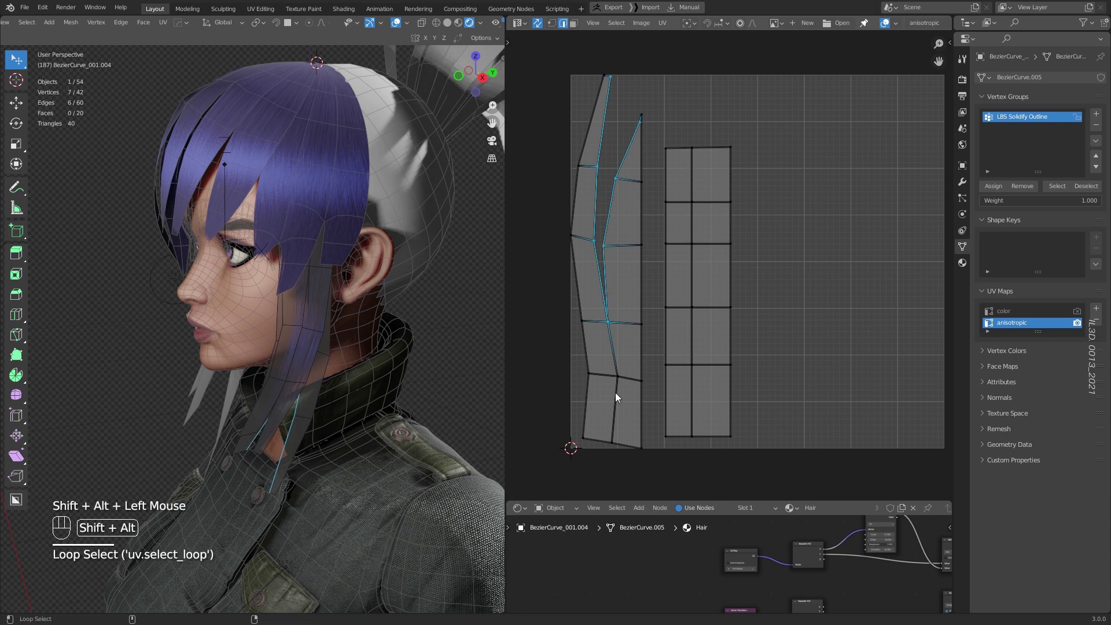
left_click(616, 392, "alt+shift")
key("s")
key("x")
key("0")
key("Return")
key("a")
key("a")
Straighten the left edge loop of the forked strand island by scaling it to 0 along X.
left_click(585, 405, "alt+shift")
key("s")
key("x")
key("0")
key("Return")
key("a")
key("a")
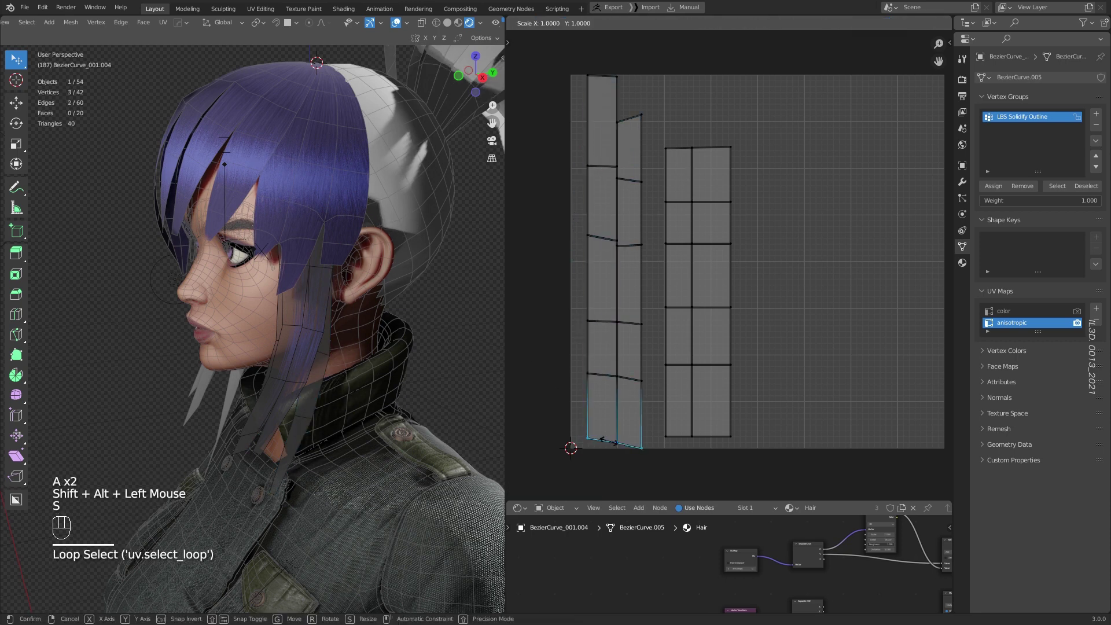
Level the three lower horizontal edge rows of the forked strand island by scaling each one to 0.
key("x")
key("0")
key("Return")
key("a")
key("a")
left_click(627, 324, "alt+shift")
left_click(594, 322, "alt+shift")
key("s")
key("x")
key("0")
key("Return")
key("a")
key("a")
Level the remaining upper horizontal edge rows of the forked strand island, including its stepped top.
left_click(631, 245, "alt+shift")
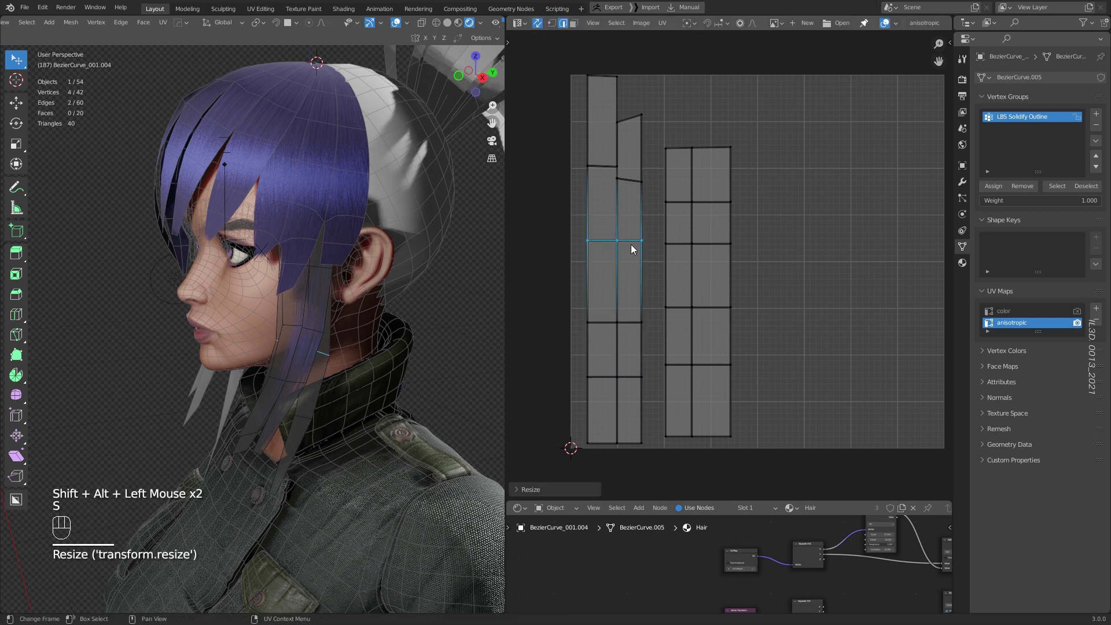
middle_click_drag(630, 185, 631, 202, "shift")
key("a")
key("a")
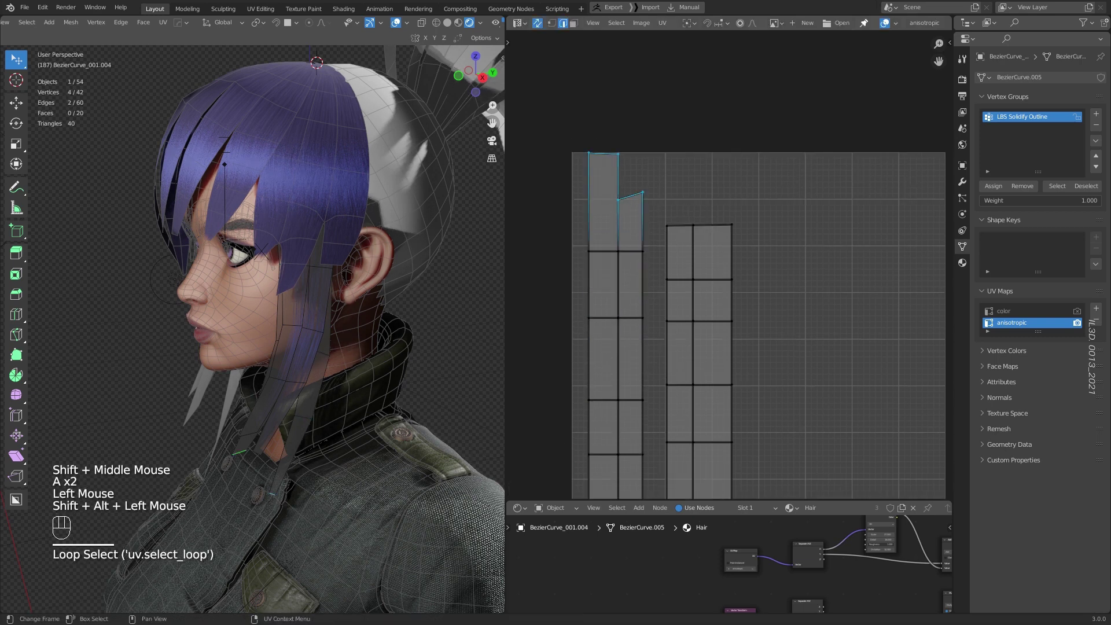
key("a")
key("a")
Select all UVs of the side strand cards, rotate them 180 degrees and reposition them in the UV space.
scroll(695, 297, "down", 3)
type("ar1/18")
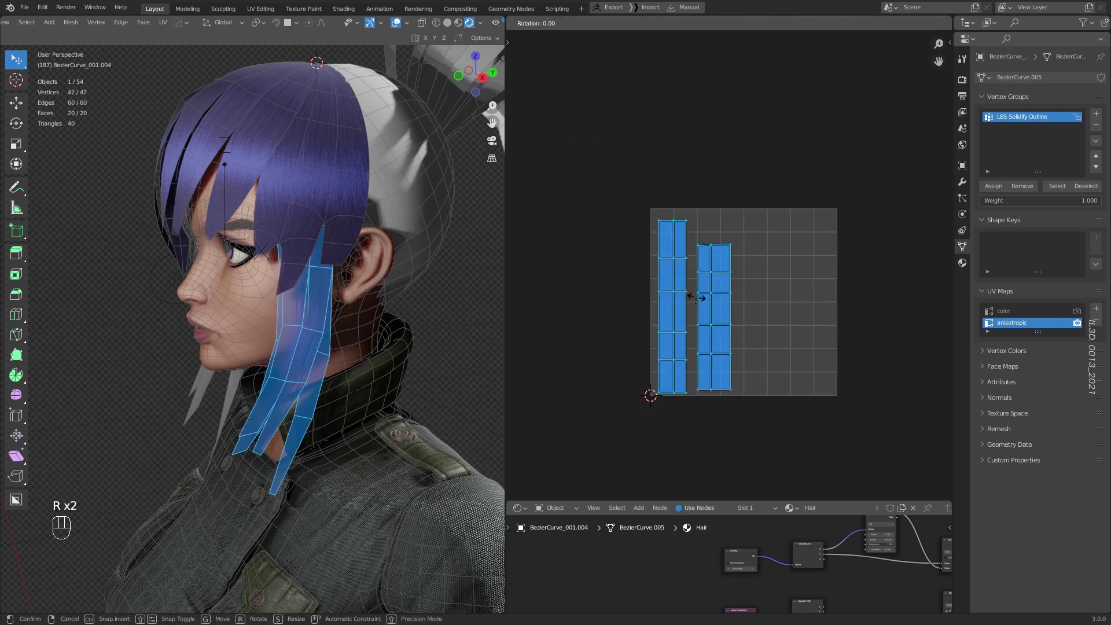
type("180")
key("Return")
key("KP_Add")
key("g")
left_click(733, 297)
Toggle the viewport shading back to rendered and leave editing of the side strand cards.
left_click(447, 23)
left_click(468, 23)
middle_click_drag(397, 323, 376, 314)
key("Tab")
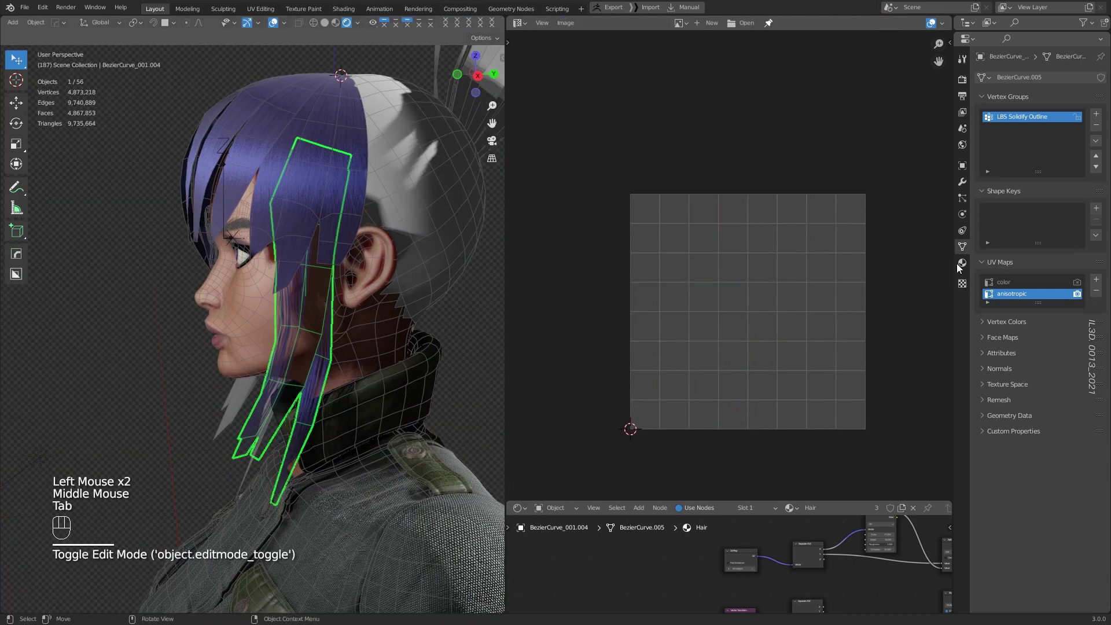
Make color the active UV map for both editing and rendering, and enlarge the shader node area.
left_click(1077, 282)
middle_click_drag(440, 330, 463, 341)
left_click(1005, 282)
left_click_drag(741, 503, 742, 274)
middle_click_drag(754, 393, 530, 278)
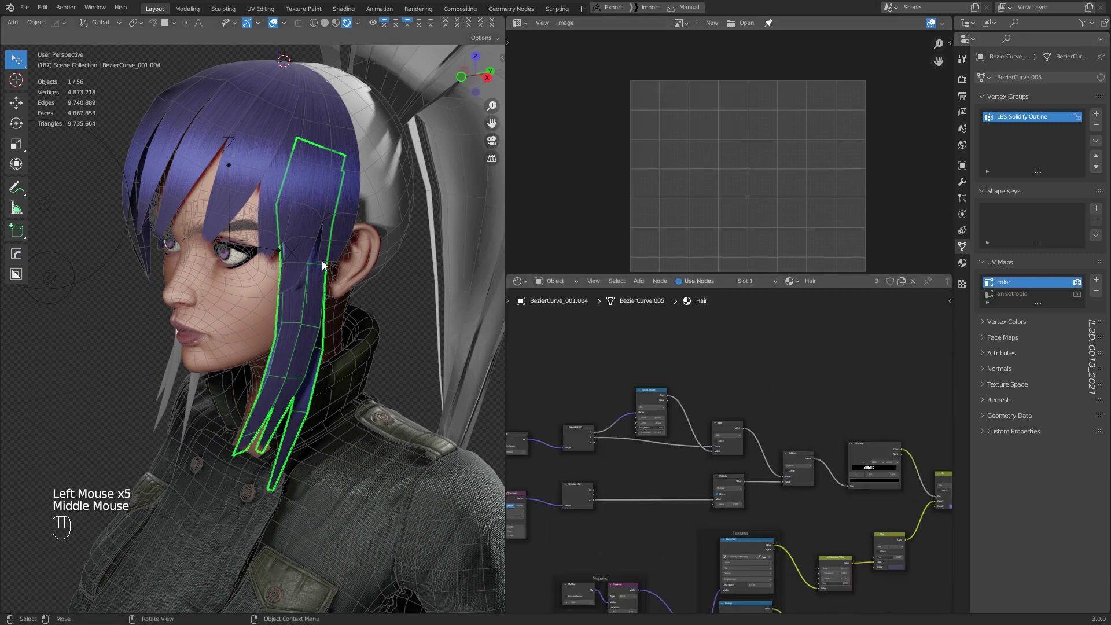
Edit the side strand cards with overlays hidden and make the anisotropic UV map active for editing.
middle_click_drag(376, 347, 324, 348)
key("Tab")
left_click(395, 23)
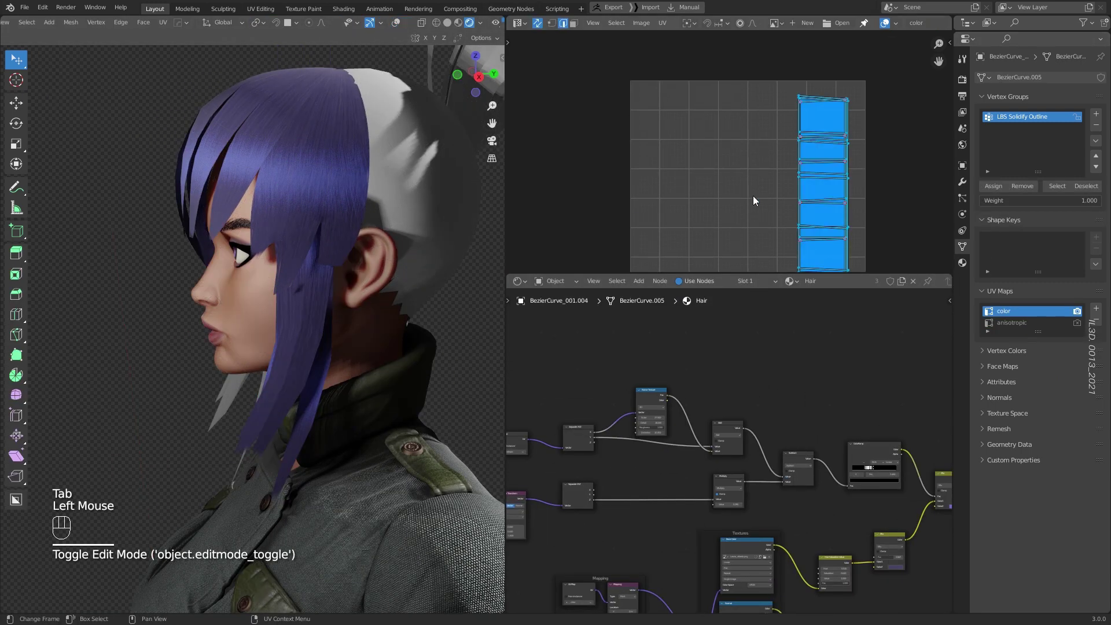
left_click(1039, 325)
Move both anisotropic UV islands downward past the lower edge of the UV square to shift the hair highlight.
middle_click_drag(769, 269, 785, 237)
key("g")
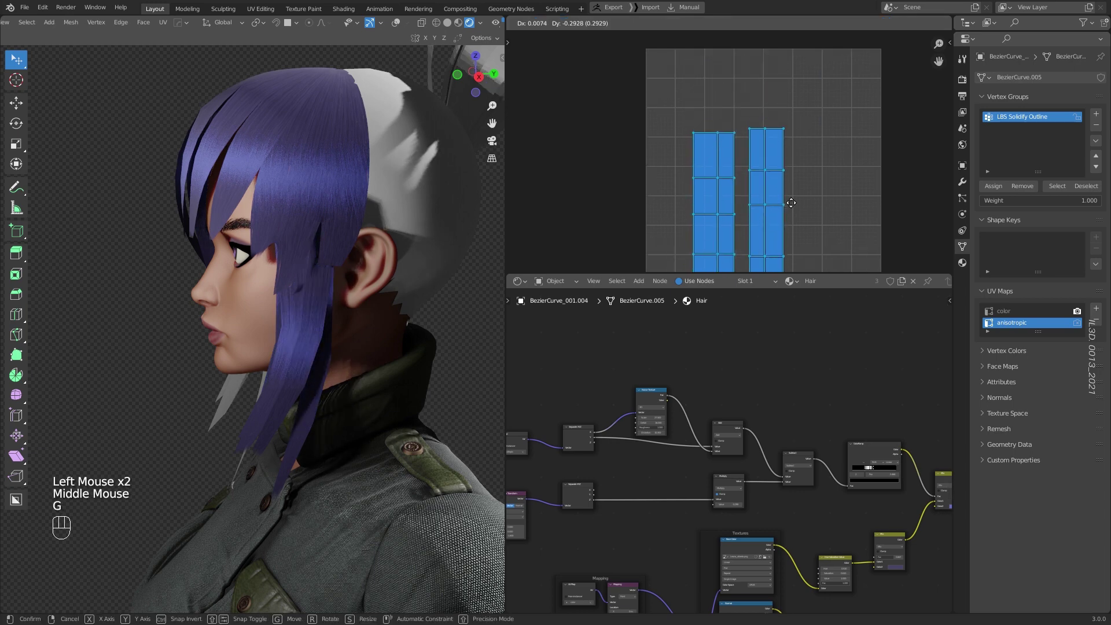
left_click(787, 194)
scroll(810, 186, "down", 2)
middle_click_drag(376, 308, 750, 145)
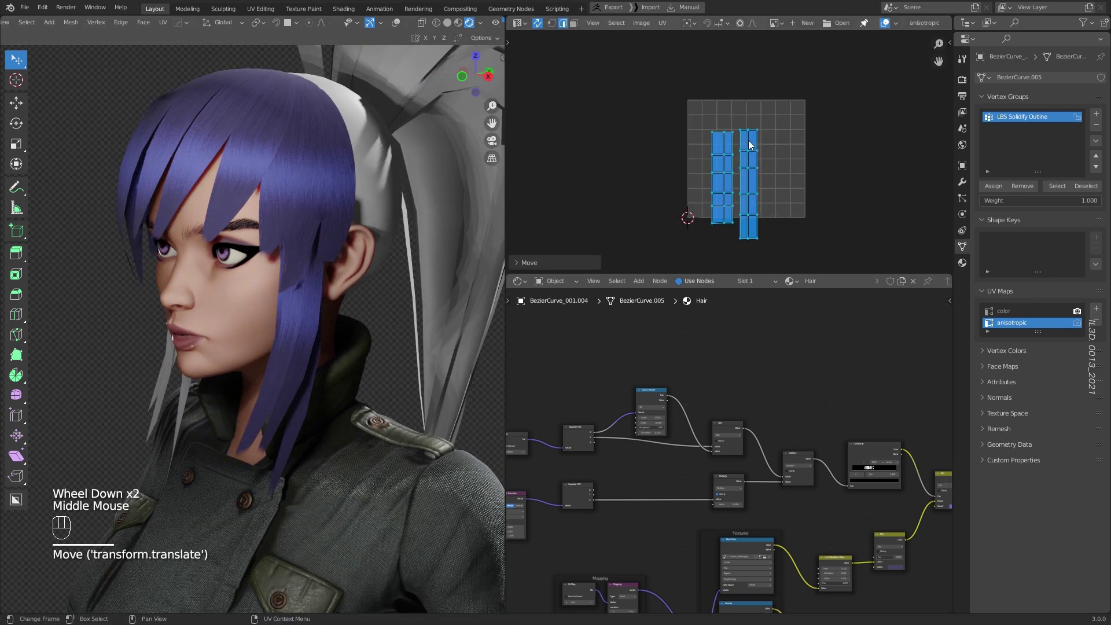
left_click(765, 187)
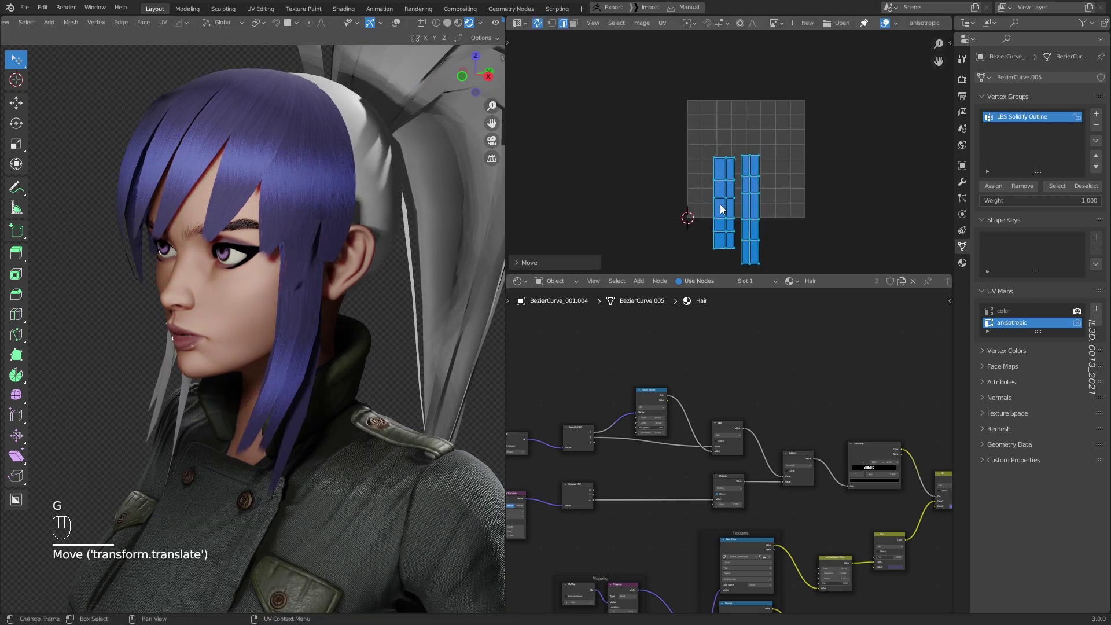
Pick the two anisotropic UV islands separately and adjust their positions, raising the narrower one to offset its highlight.
key("a")
key("a")
key("l")
key("g")
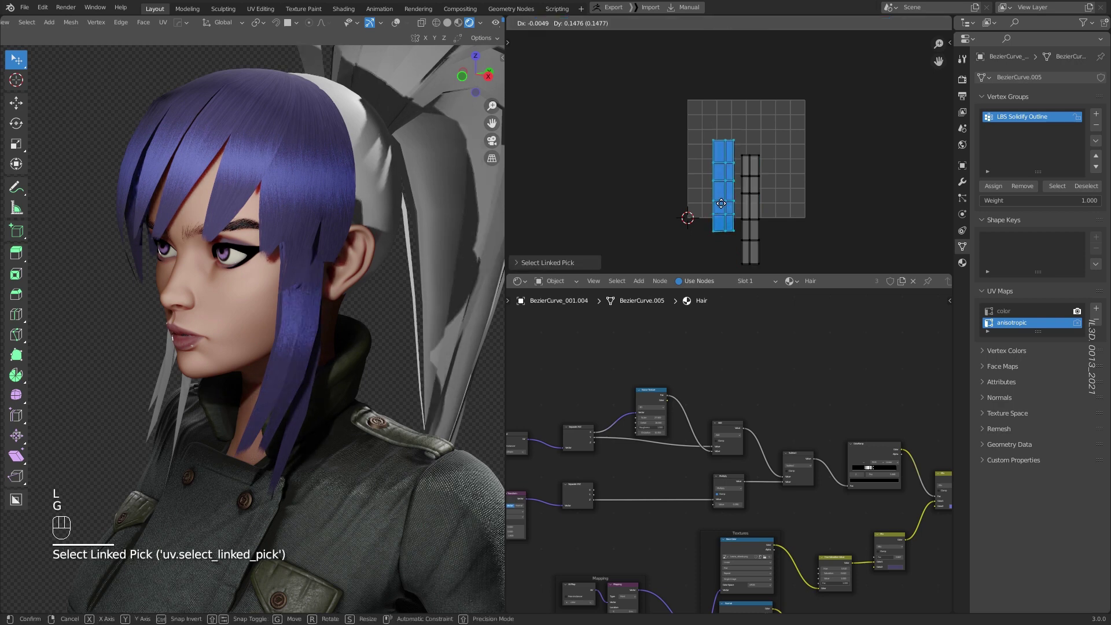
right_click(721, 213)
key("a")
key("a")
key("l")
key("g")
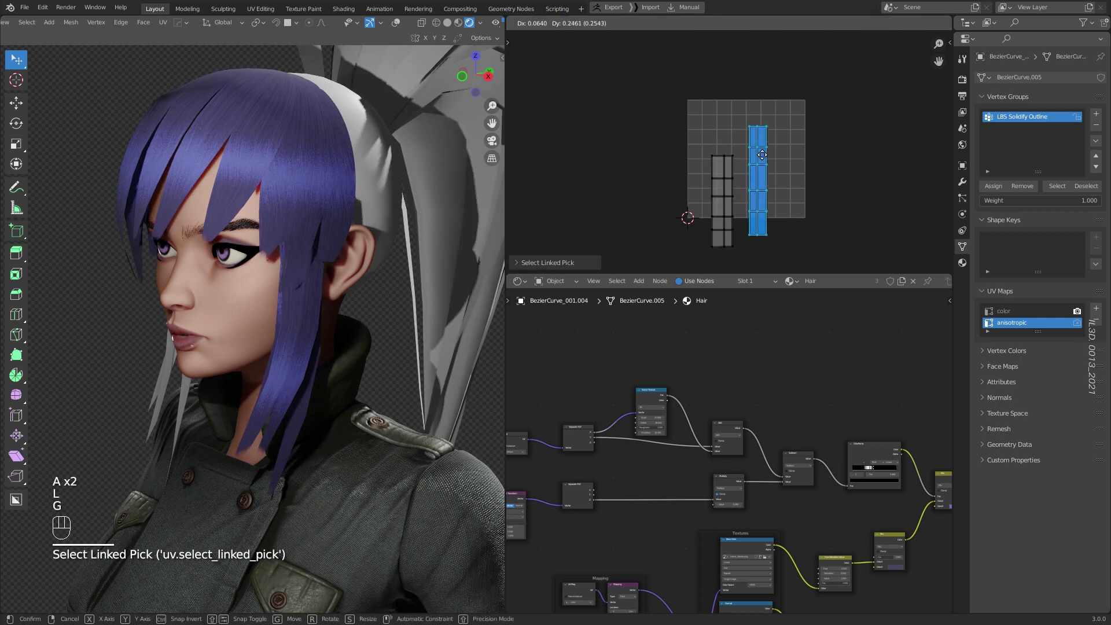
left_click(759, 170)
Leave editing of the side strand cards, show the viewport overlays and deselect all objects.
mouse_move(370, 254)
middle_mouse_down()
mouse_move(307, 255)
mouse_move(387, 269)
mouse_move(348, 271)
mouse_move(390, 265)
mouse_move(358, 243)
middle_mouse_up()
scroll(295, 254, "down", 1)
key("Tab")
left_click(273, 22)
key("a")
key("a")
left_click(357, 23)
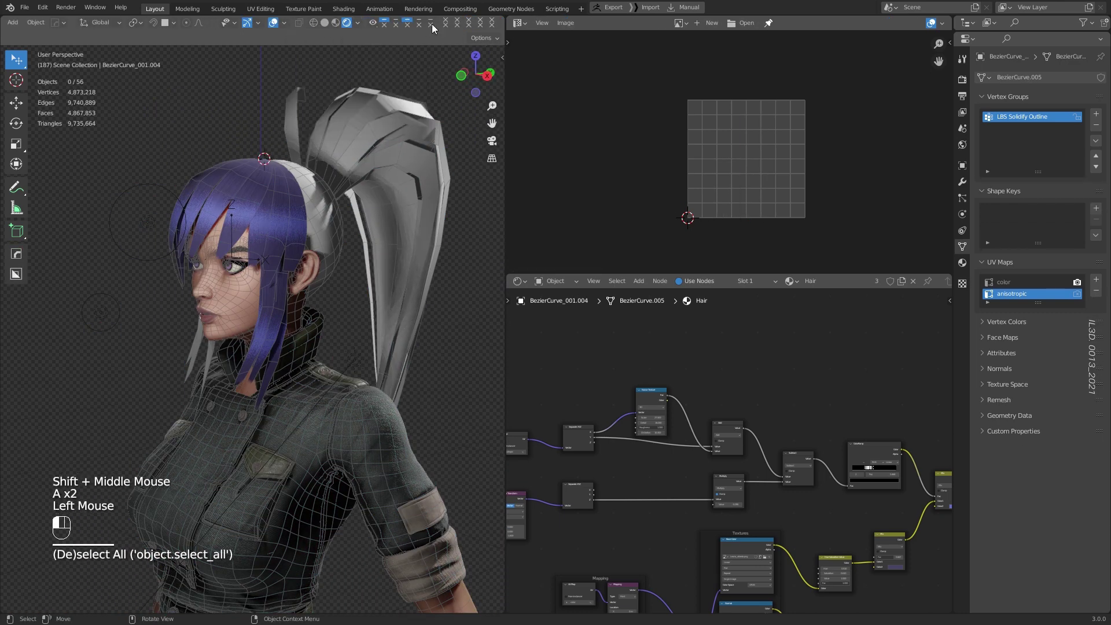